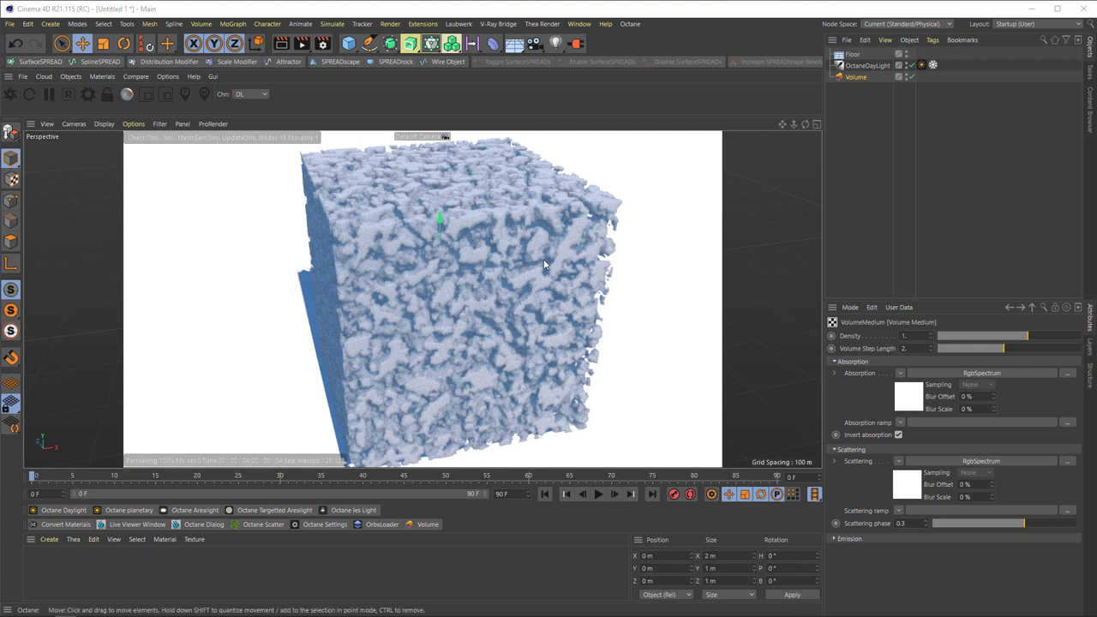
Step: Delete the Volume, Floor and OctaneDayLight objects from the scene and stop the live render in the viewport
{"action": "left_click", "coordinate": [847, 182]}
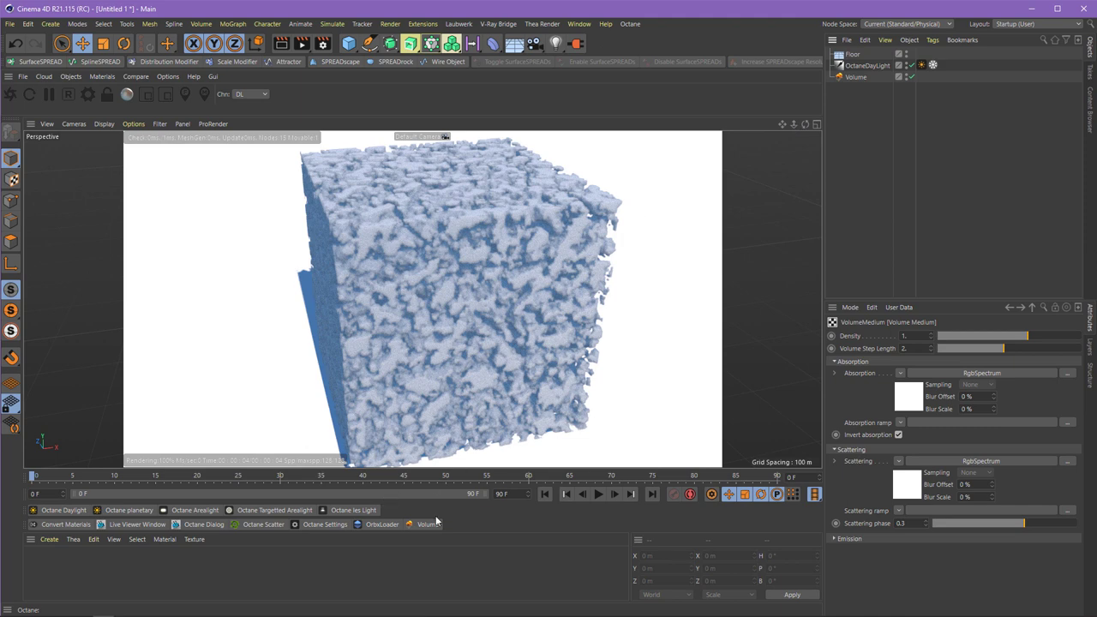
{"action": "left_click", "coordinate": [856, 77]}
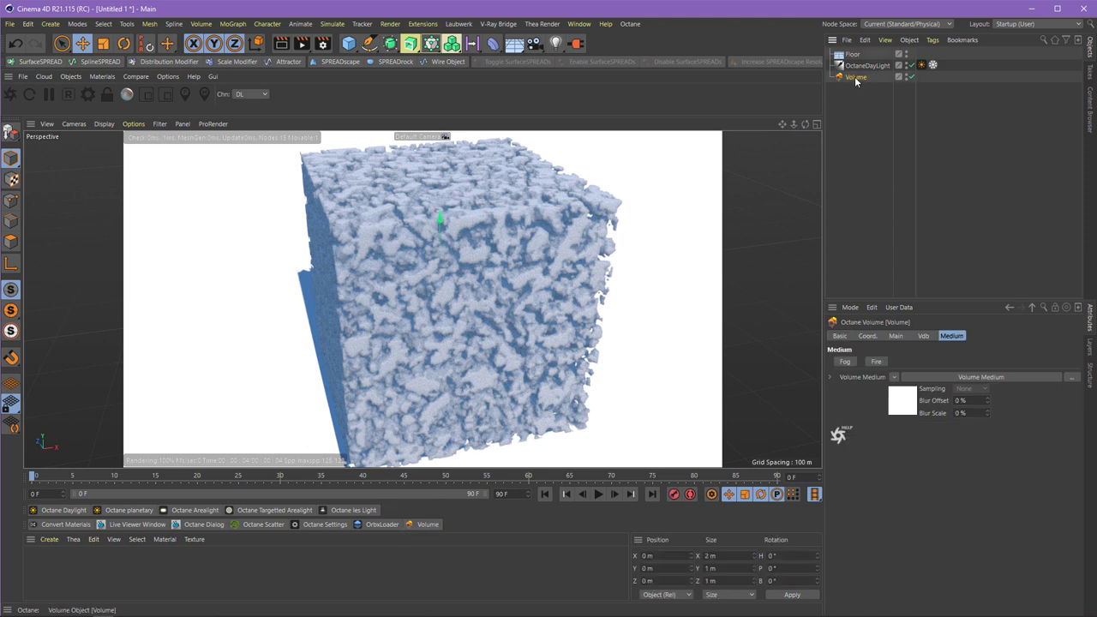
{"action": "key", "text": "Delete"}
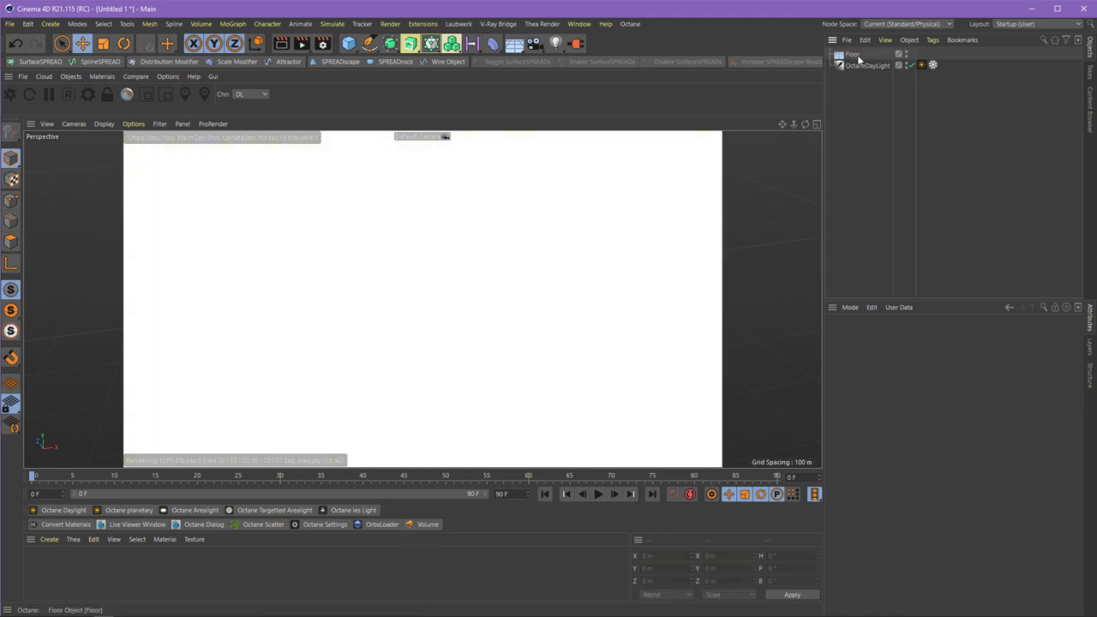
{"action": "left_click", "coordinate": [858, 66]}
{"action": "key", "text": "Delete"}
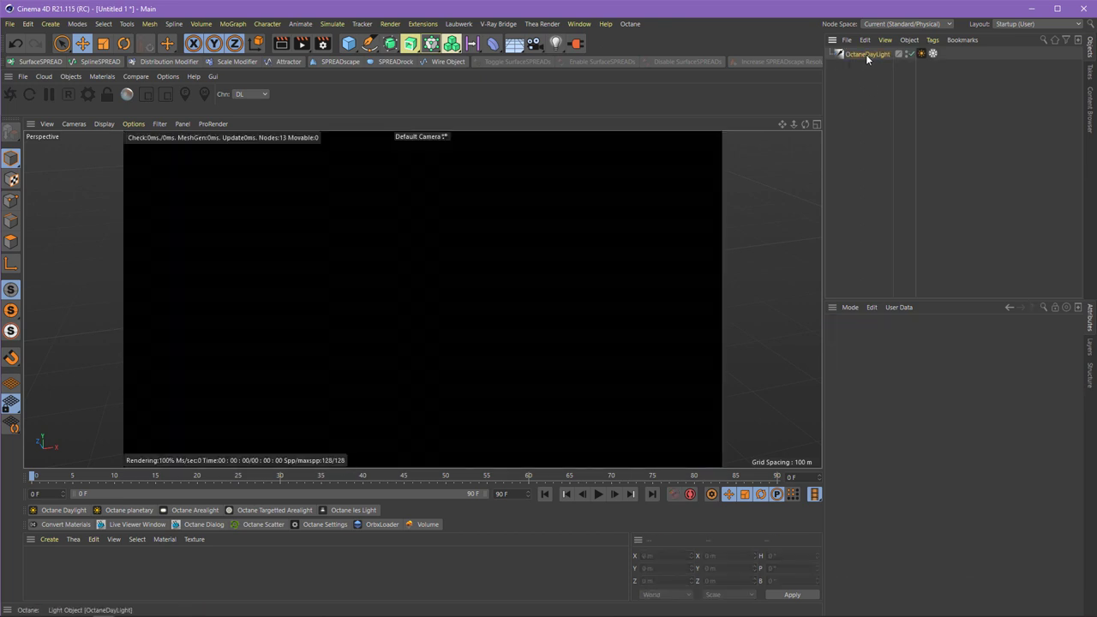
{"action": "left_click", "coordinate": [866, 54]}
{"action": "key", "text": "Delete"}
{"action": "left_click", "coordinate": [49, 95]}
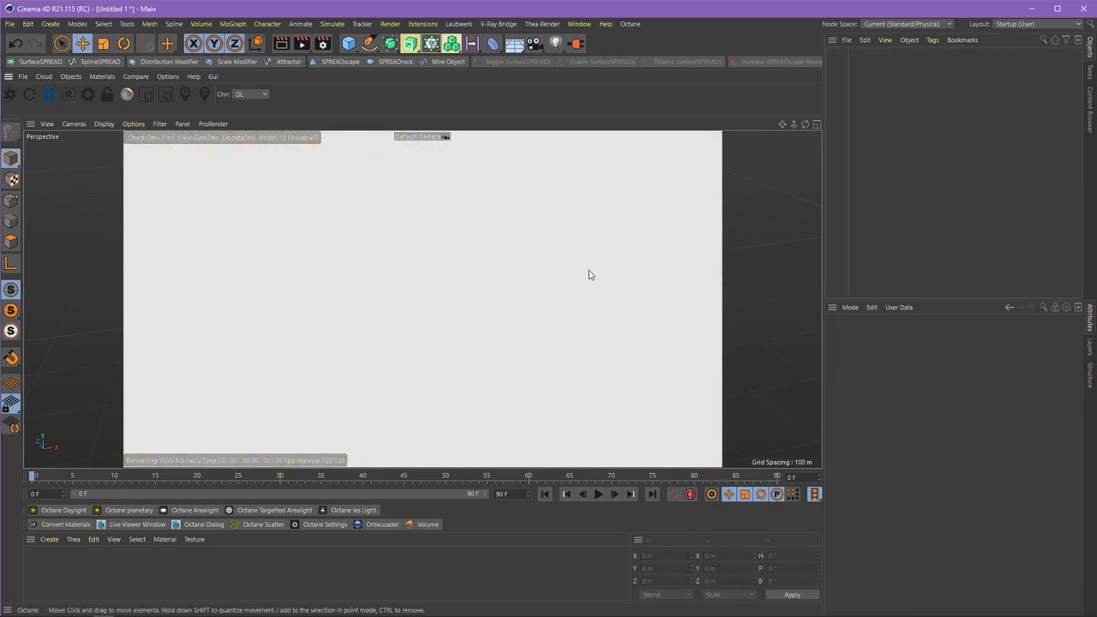
{"action": "left_click", "coordinate": [68, 95]}
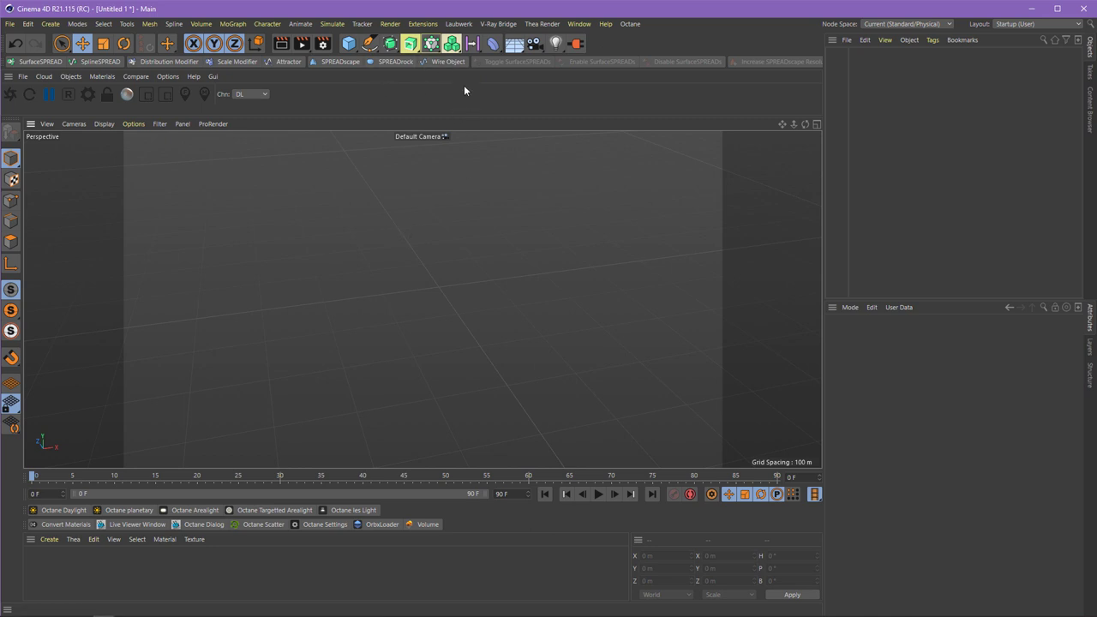
Step: Add a Volume Builder and a Random Field to the scene as separate objects
{"action": "left_click_drag", "start_coordinate": [452, 43], "coordinate": [487, 62]}
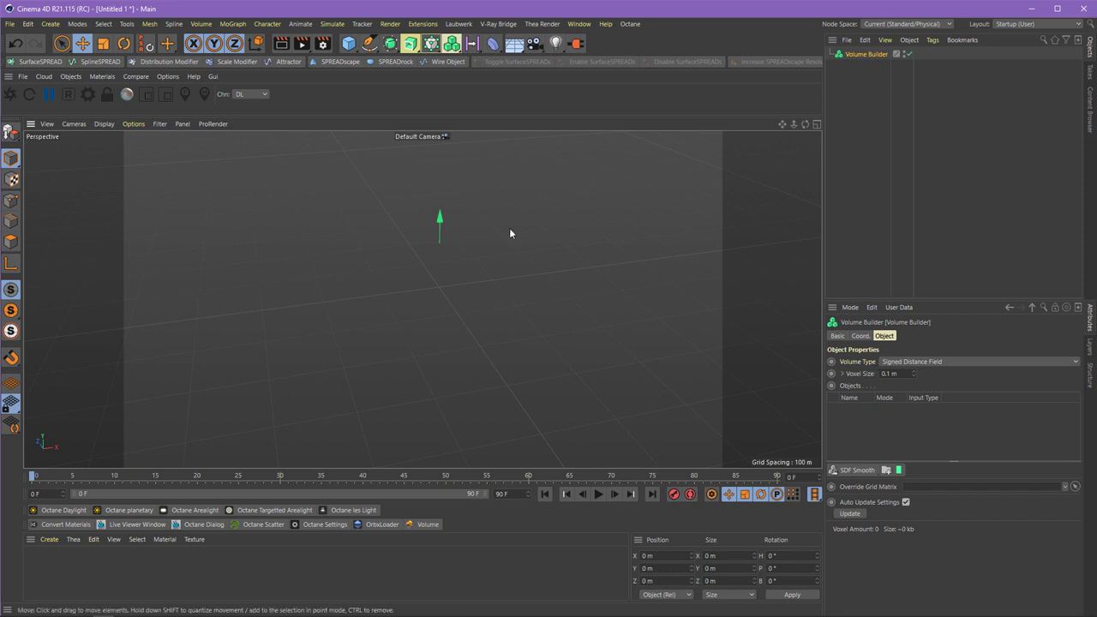
{"action": "left_click", "coordinate": [874, 146]}
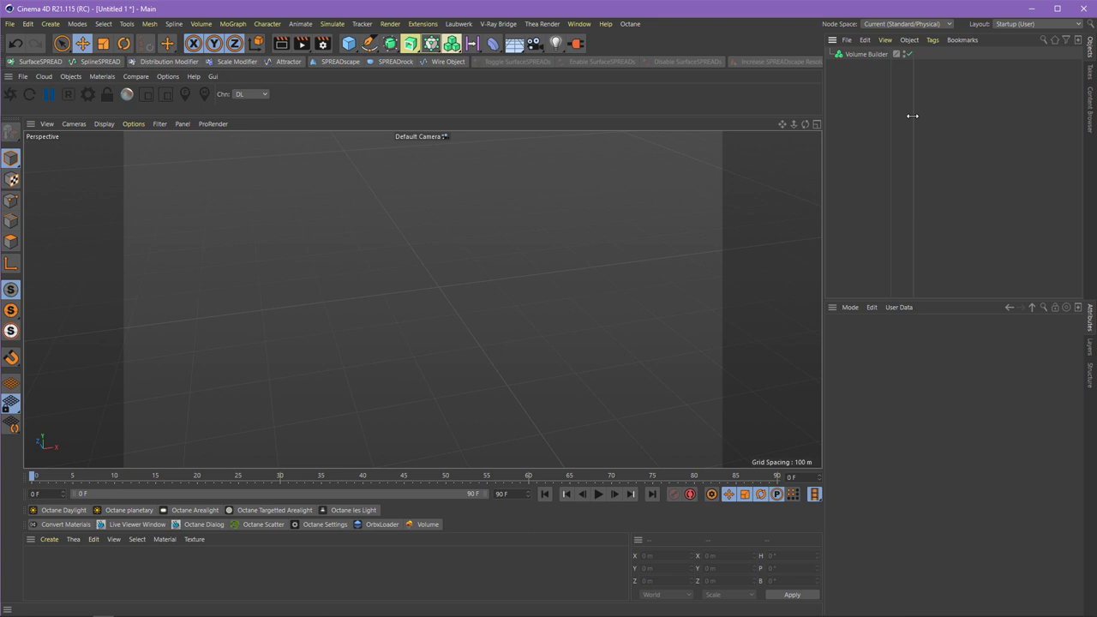
{"action": "left_click", "coordinate": [479, 53]}
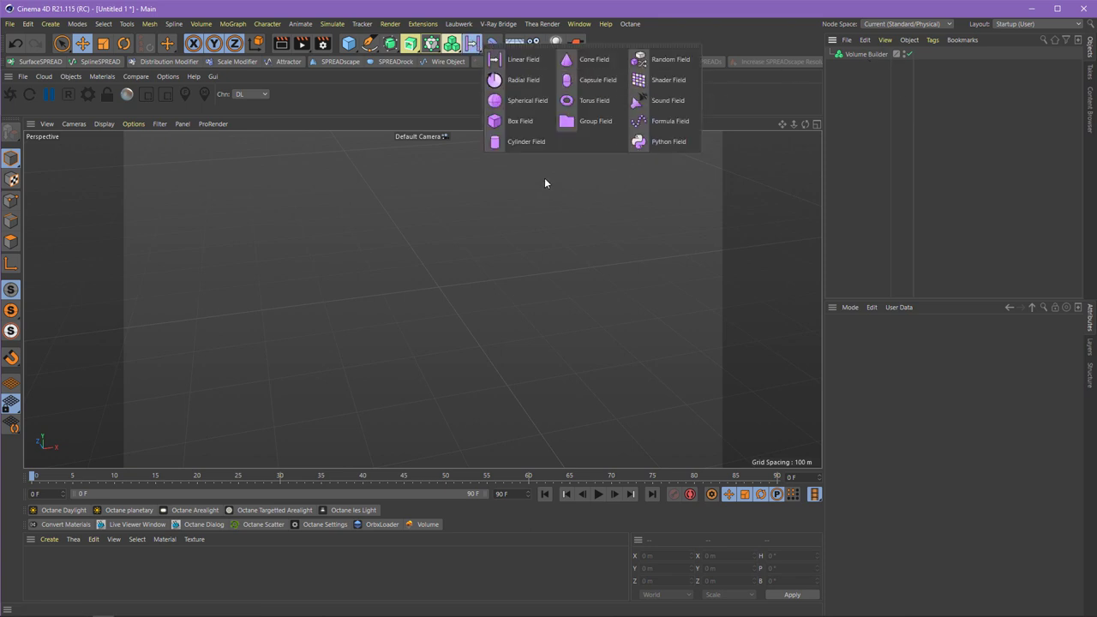
{"action": "left_click", "coordinate": [673, 59]}
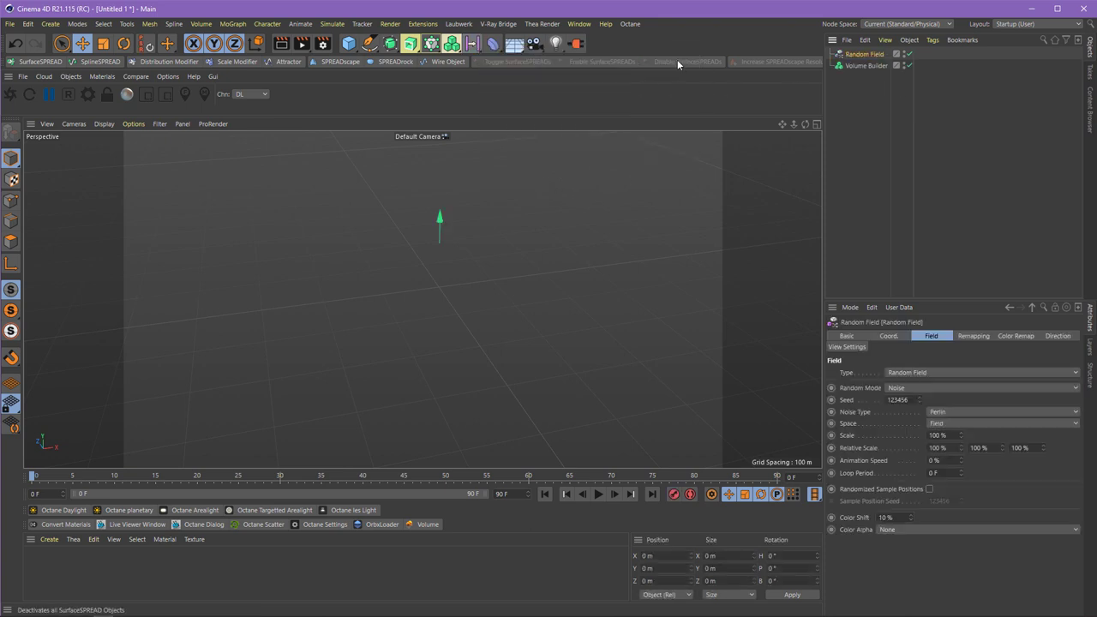
Step: Move the Random Field below the Volume Builder in the hierarchy and link it into the builder's Objects list
{"action": "left_click_drag", "start_coordinate": [870, 53], "coordinate": [863, 105]}
{"action": "left_click", "coordinate": [870, 105]}
{"action": "left_click", "coordinate": [857, 54]}
{"action": "left_click", "coordinate": [863, 106]}
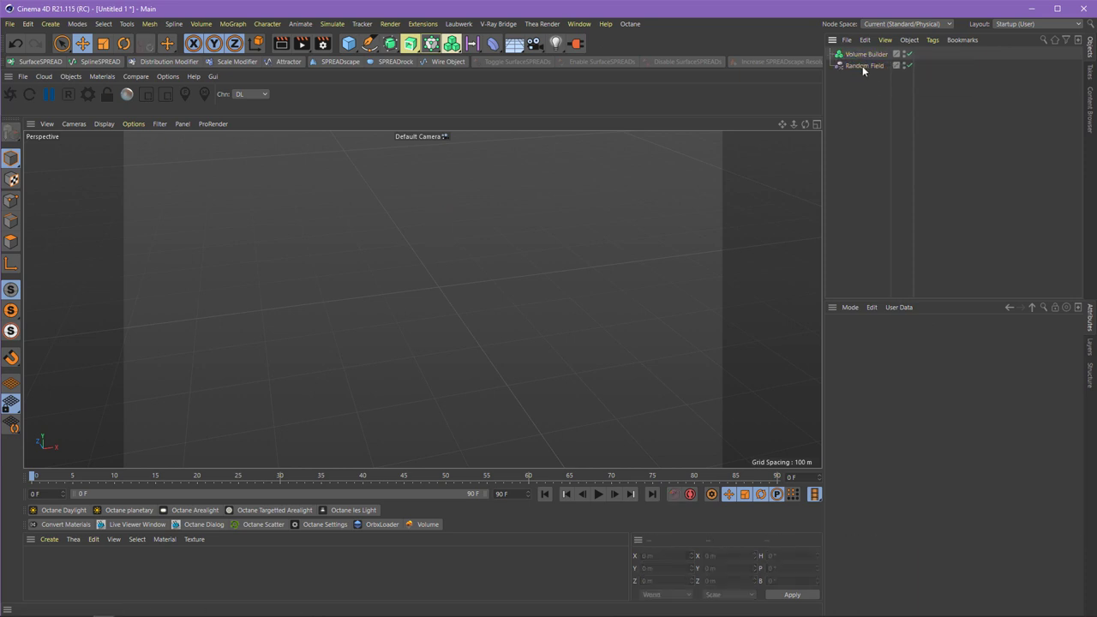
{"action": "left_click", "coordinate": [864, 57]}
{"action": "left_click_drag", "start_coordinate": [864, 66], "coordinate": [880, 423]}
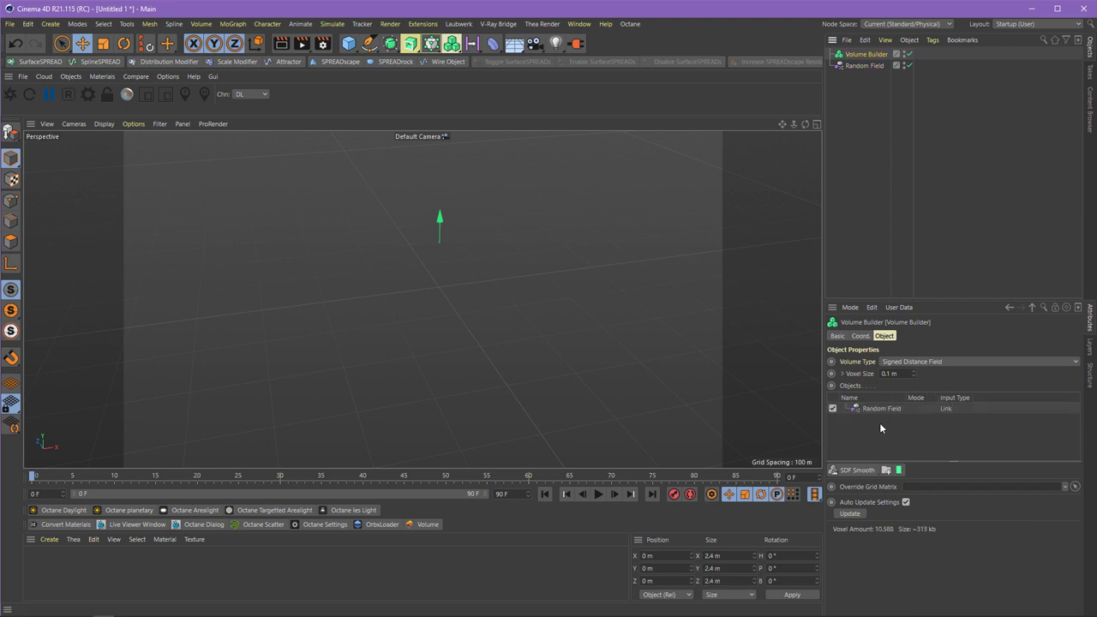
{"action": "left_click", "coordinate": [859, 150]}
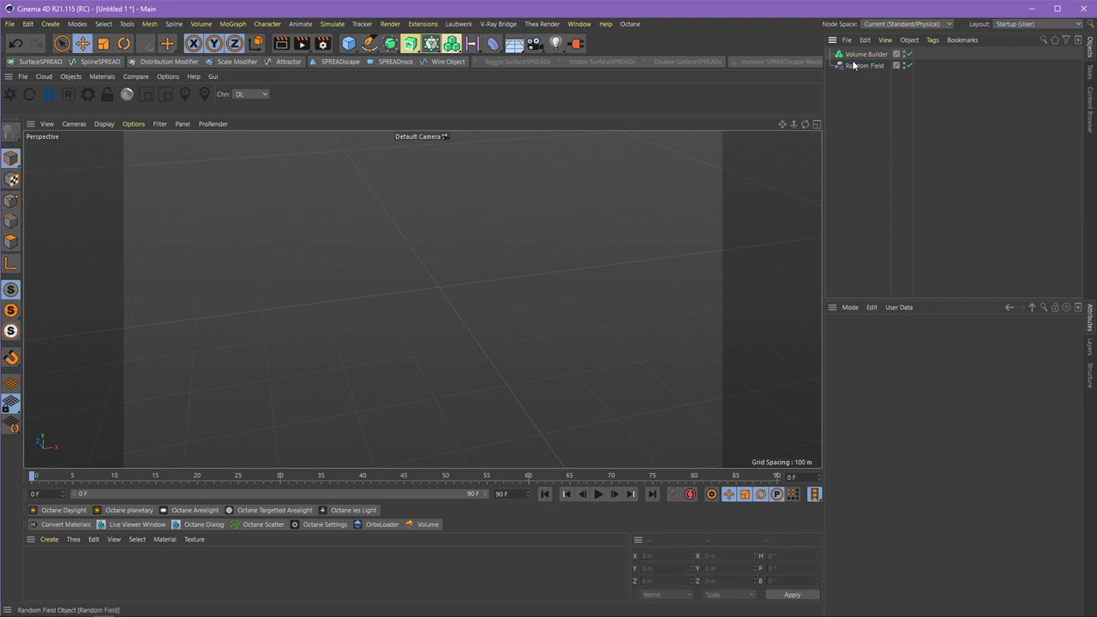
Step: Set the project's view clipping to Huge
{"action": "left_click", "coordinate": [854, 56]}
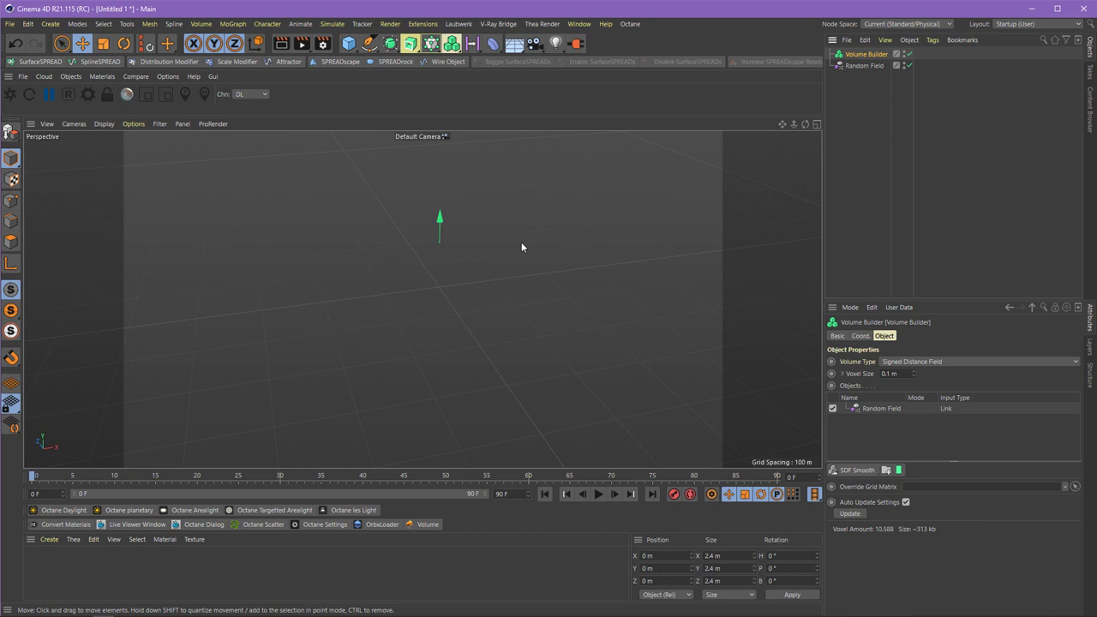
{"action": "mouse_move", "coordinate": [530, 292]}
{"action": "left_mouse_down", "text": "alt"}
{"action": "mouse_move", "coordinate": [542, 227]}
{"action": "mouse_move", "coordinate": [535, 277]}
{"action": "left_mouse_up", "text": "alt"}
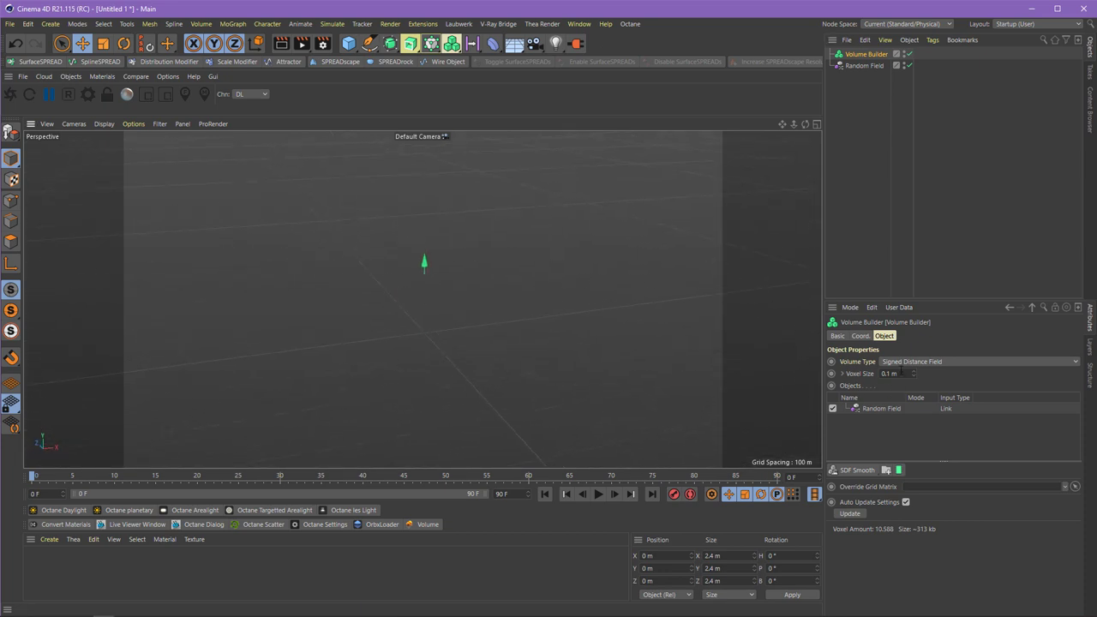
{"action": "left_click", "coordinate": [850, 308]}
{"action": "left_click", "coordinate": [861, 363]}
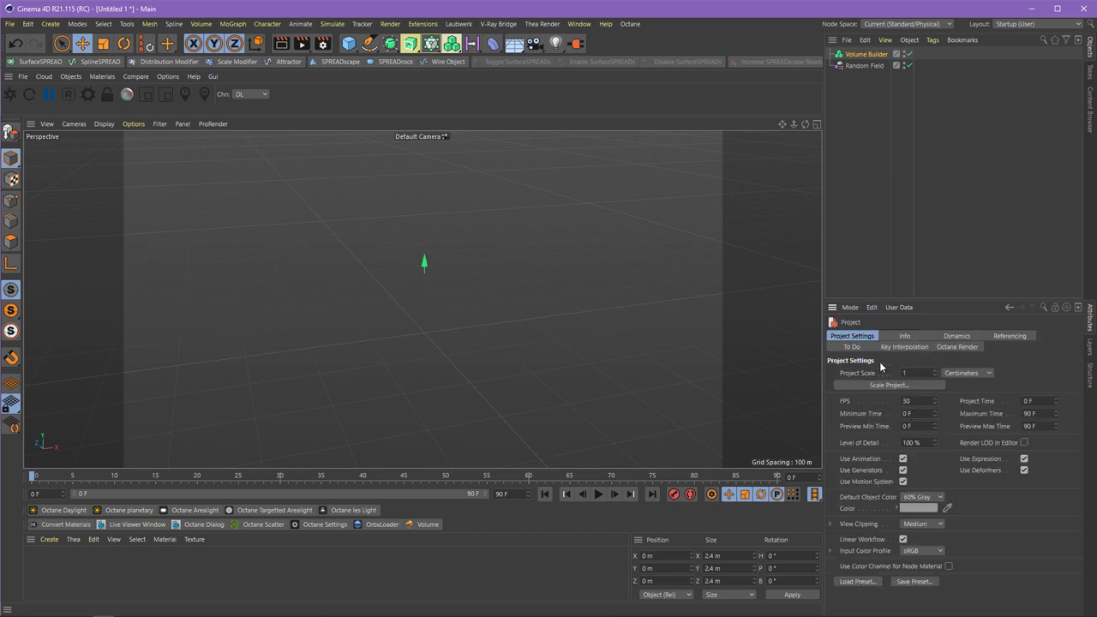
{"action": "left_click", "coordinate": [930, 525]}
{"action": "left_click", "coordinate": [926, 588]}
Step: Set the Volume Builder's voxel size to 0.01 m
{"action": "left_click_drag", "start_coordinate": [794, 125], "coordinate": [845, 126]}
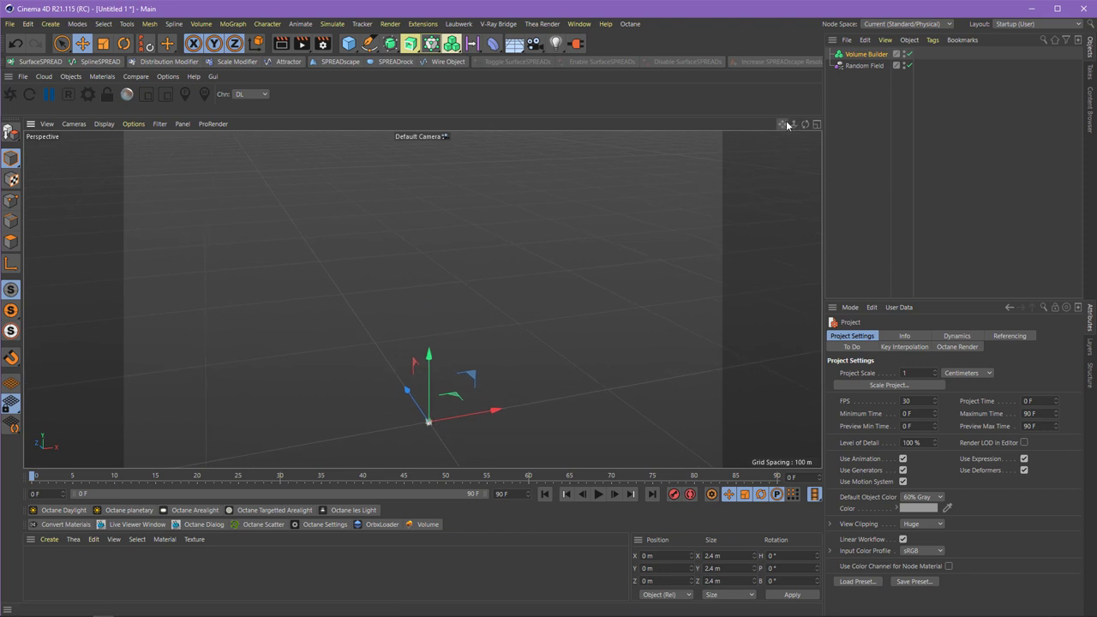
{"action": "left_click_drag", "start_coordinate": [807, 124], "coordinate": [810, 251]}
{"action": "left_click_drag", "start_coordinate": [794, 127], "coordinate": [743, 91]}
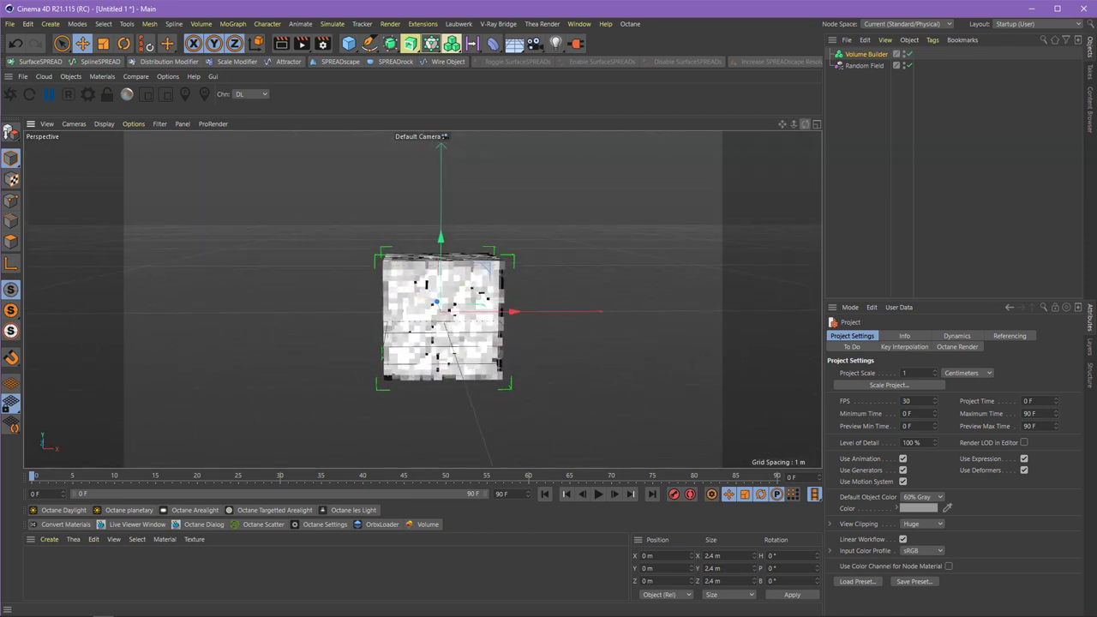
{"action": "left_click_drag", "start_coordinate": [784, 126], "coordinate": [766, 116]}
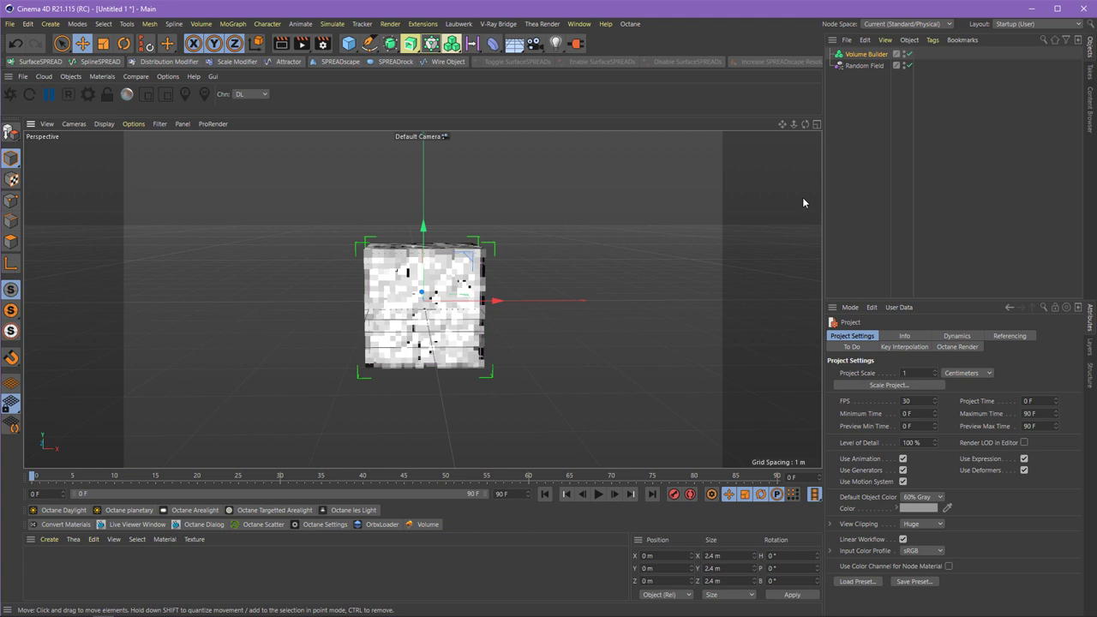
{"action": "left_click", "coordinate": [863, 54]}
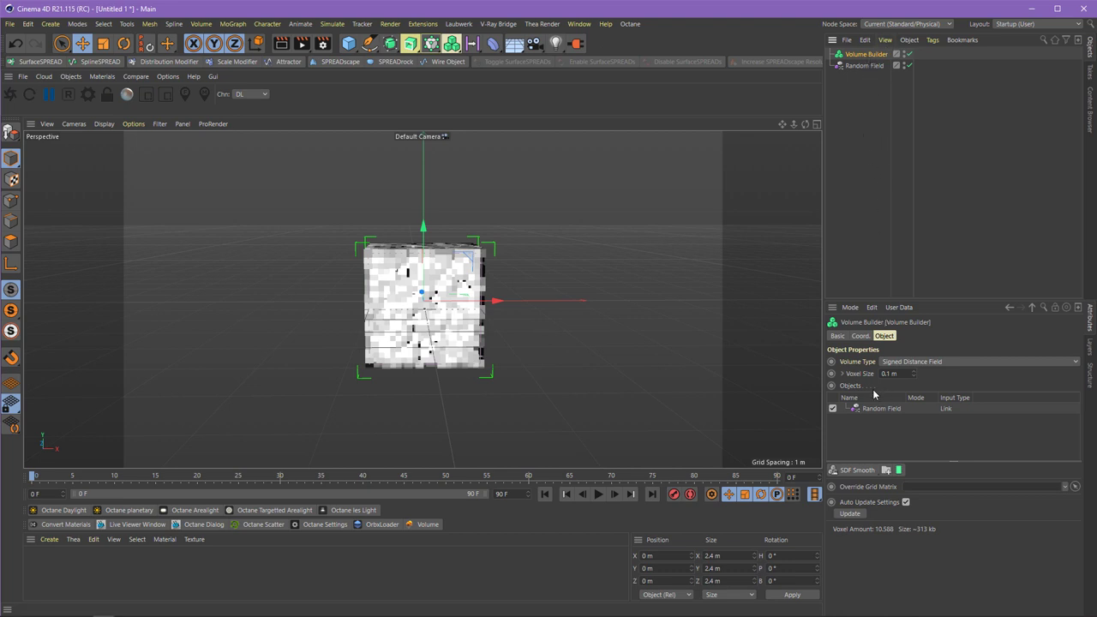
{"action": "left_click_drag", "start_coordinate": [794, 125], "coordinate": [878, 125]}
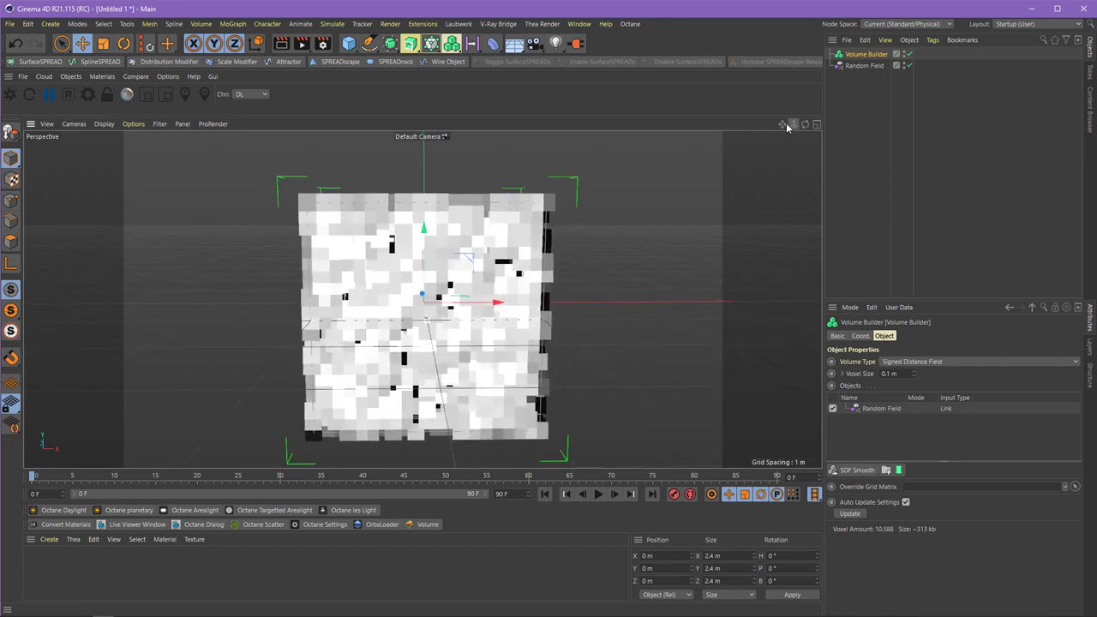
{"action": "left_click_drag", "start_coordinate": [783, 125], "coordinate": [778, 105]}
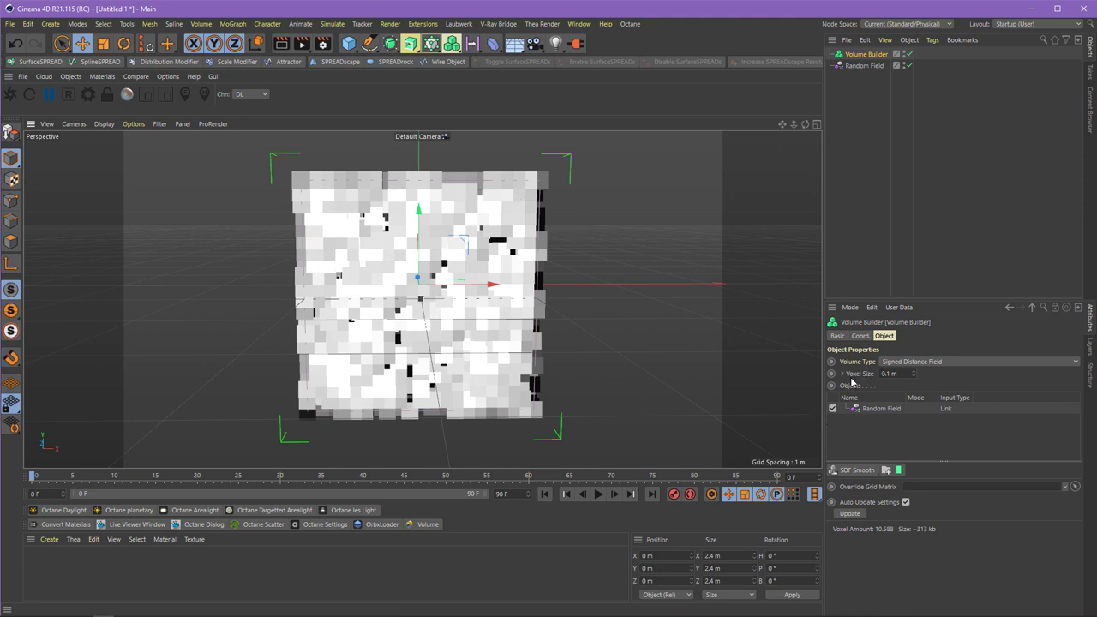
{"action": "left_click", "coordinate": [844, 375]}
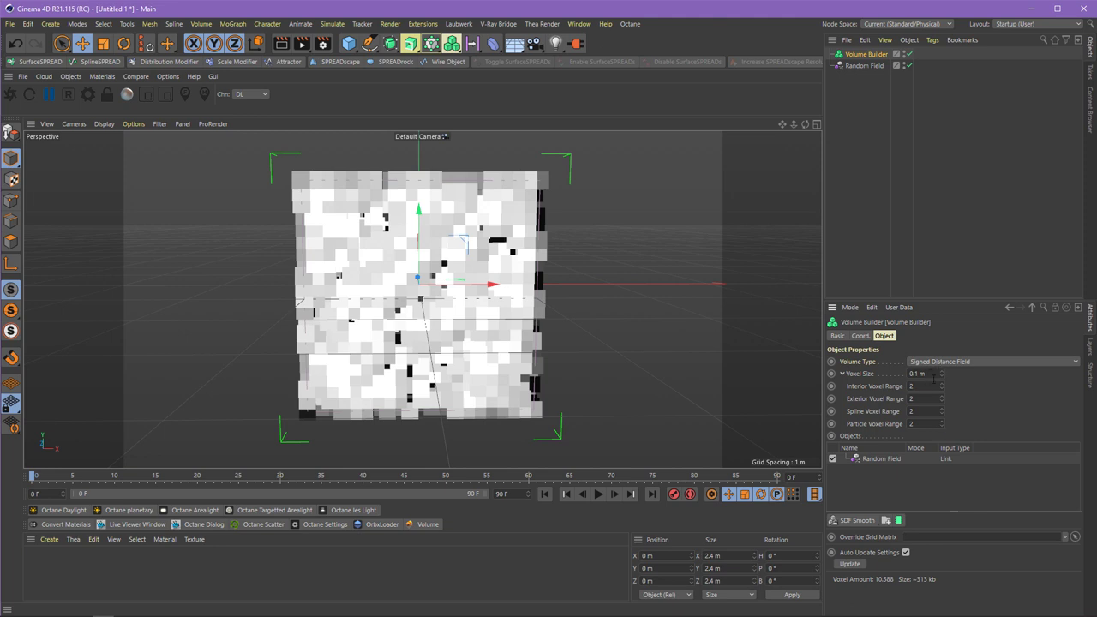
{"action": "left_click", "coordinate": [844, 375]}
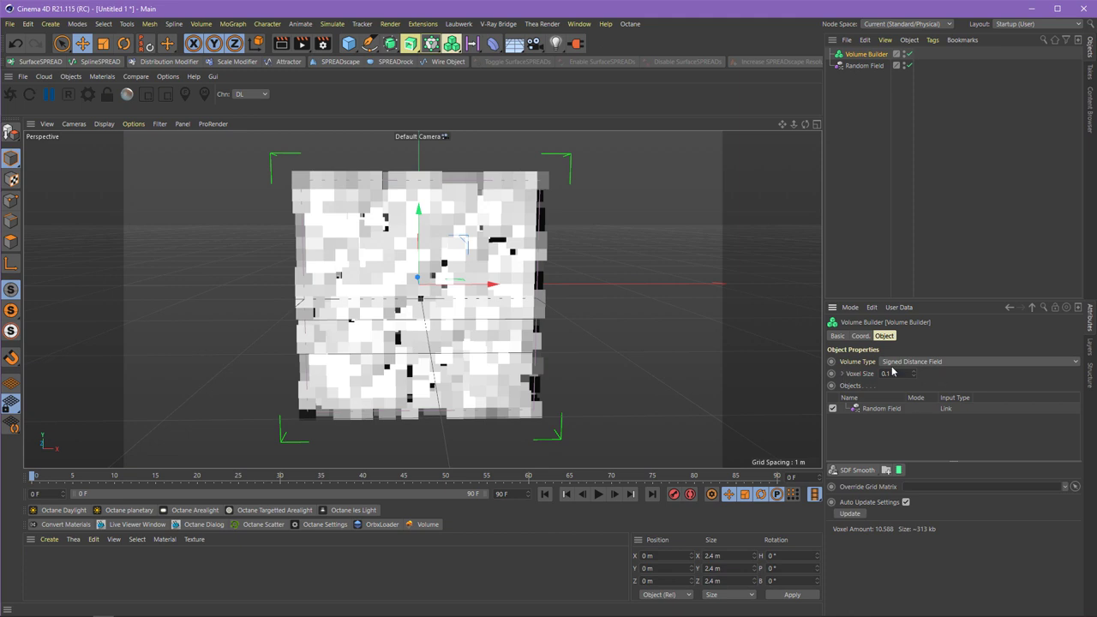
{"action": "left_click", "coordinate": [890, 374]}
{"action": "type", "text": "01"}
{"action": "key", "text": "Return"}
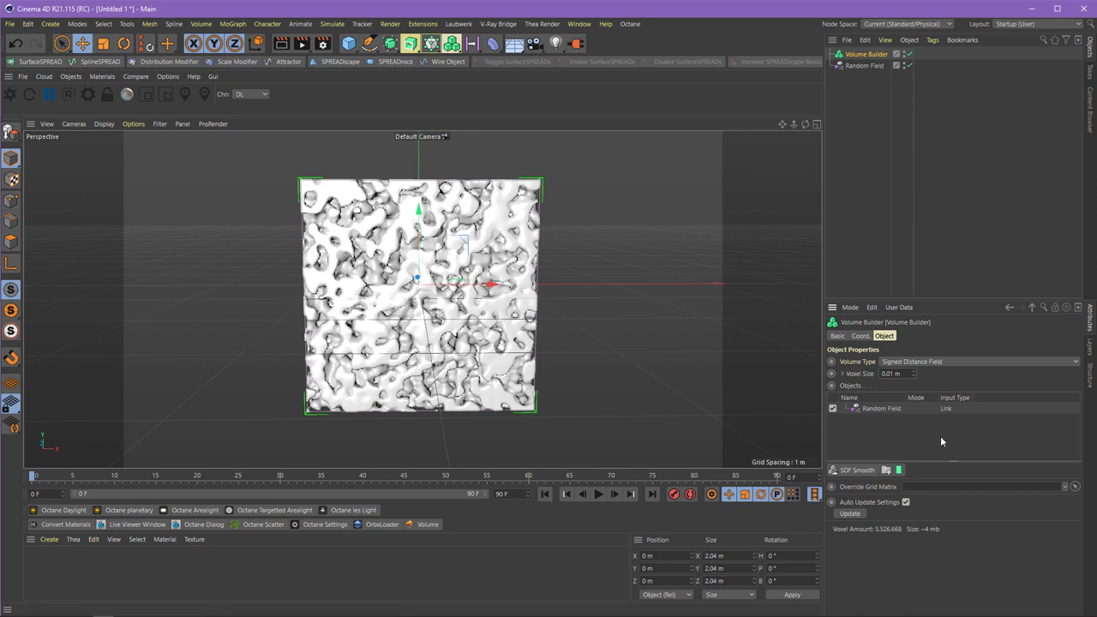
Step: Examine the Random Field's creation settings in the Volume Builder and the field types it offers
{"action": "left_click", "coordinate": [892, 408]}
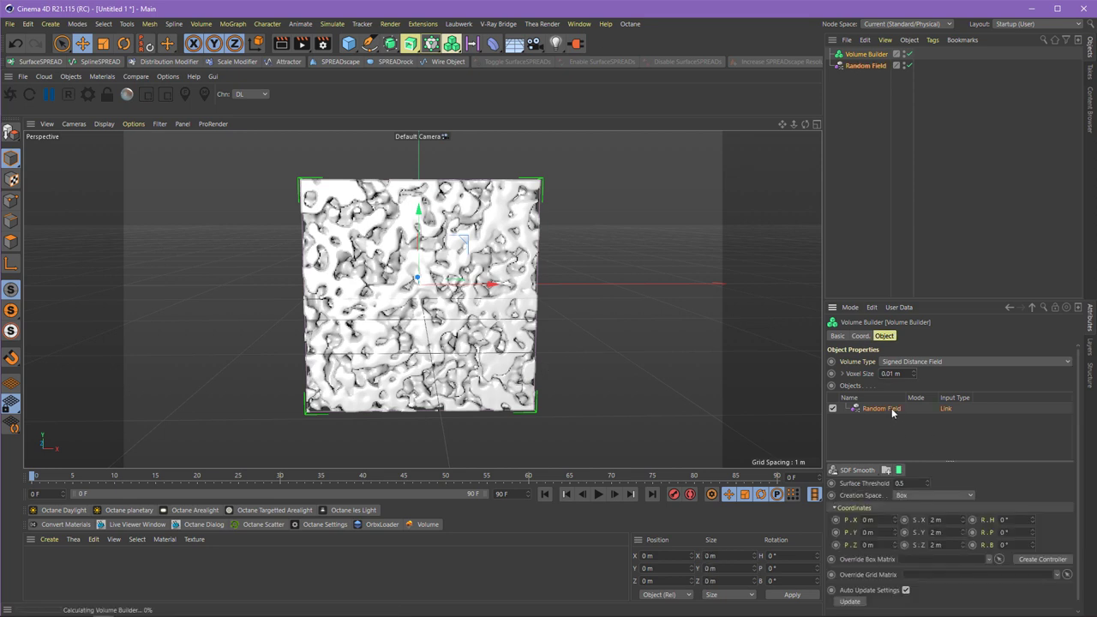
{"action": "left_click", "coordinate": [865, 66]}
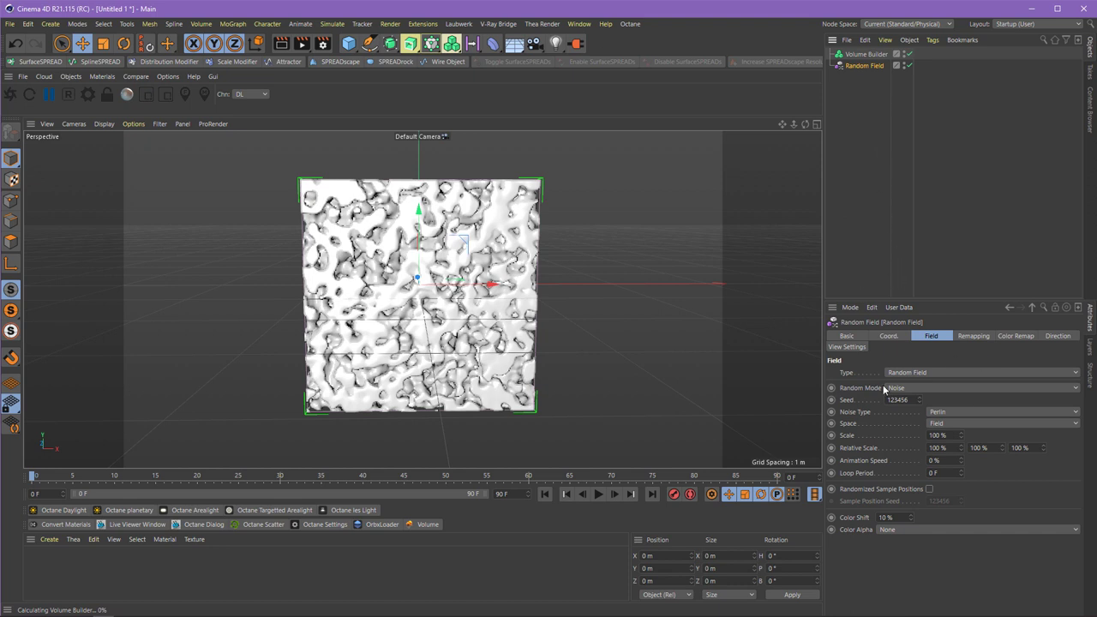
{"action": "left_click", "coordinate": [922, 372]}
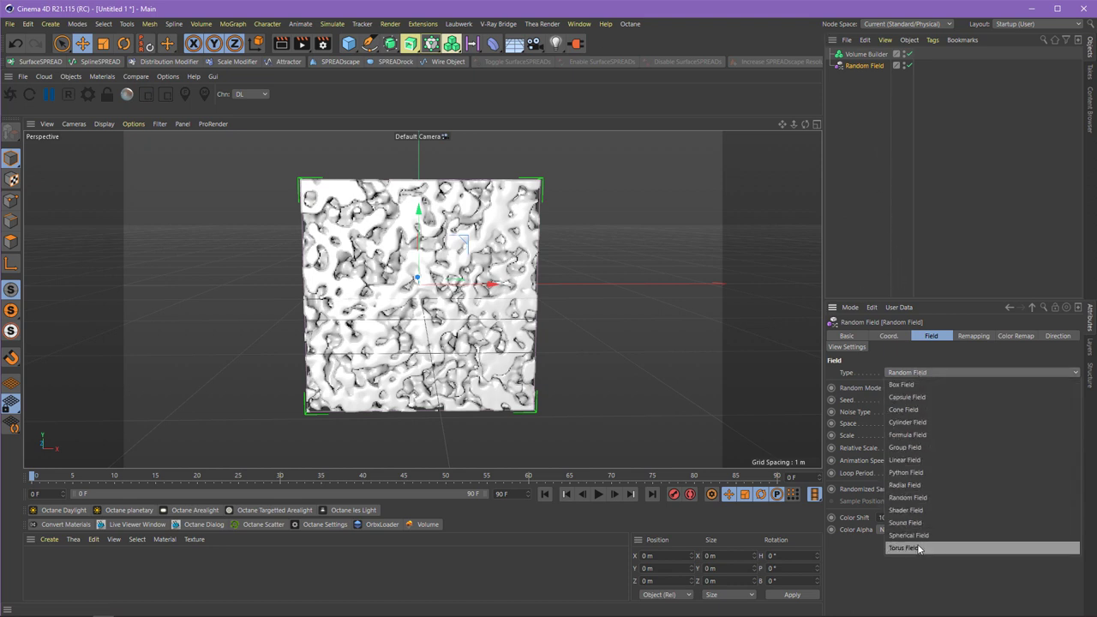
{"action": "left_click", "coordinate": [900, 361]}
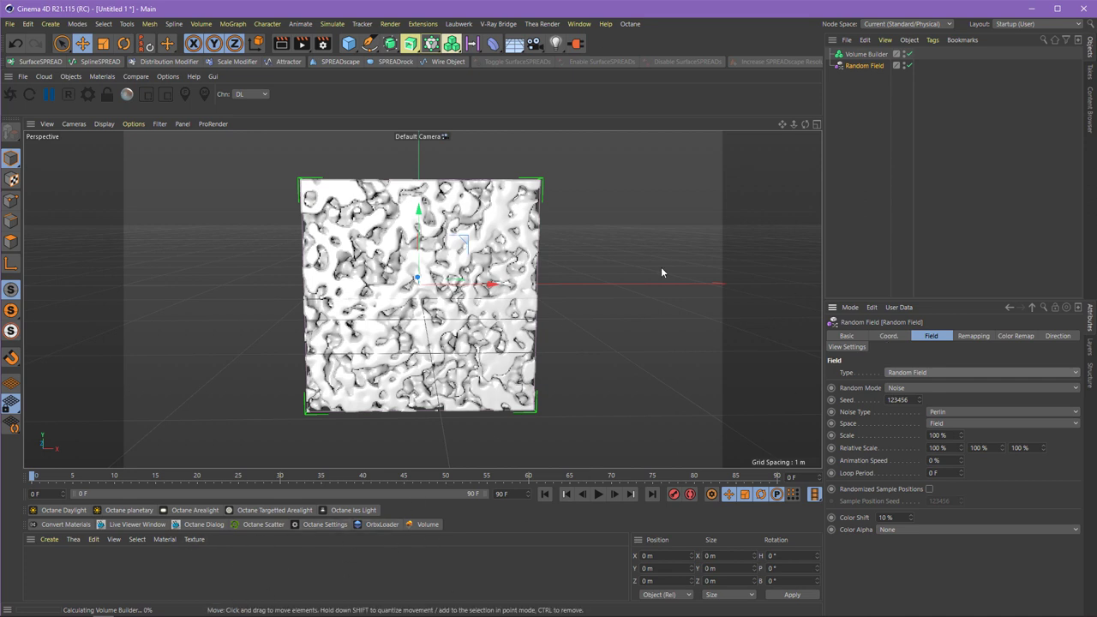
Step: Try the Sorted and Random modes on the Random Field, and return its random mode to Noise
{"action": "left_click", "coordinate": [907, 389]}
{"action": "left_click", "coordinate": [907, 415]}
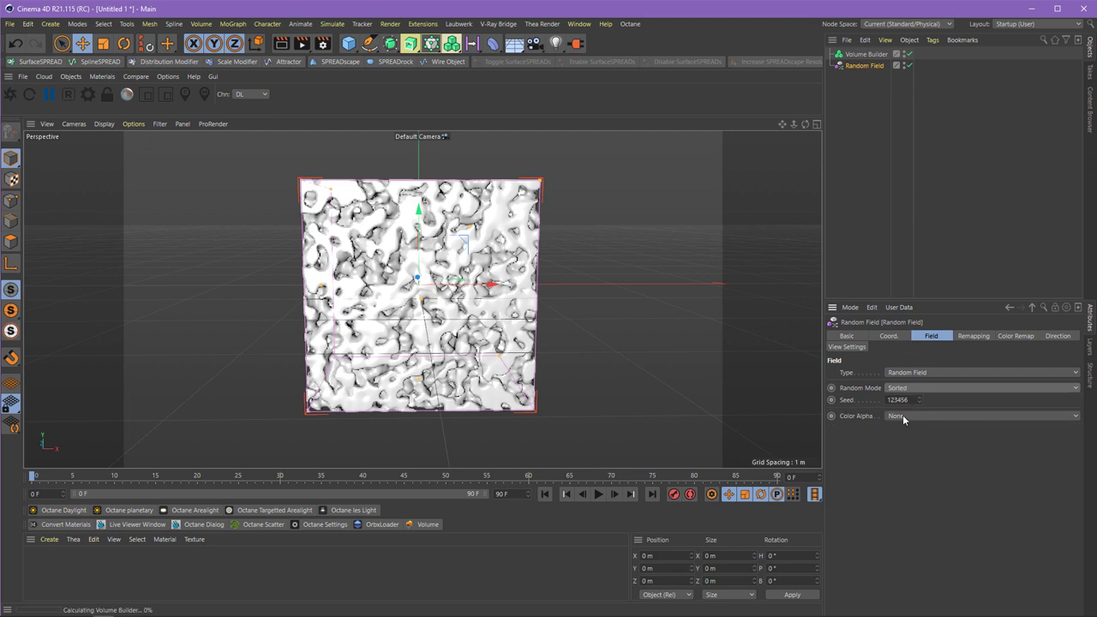
{"action": "left_click", "coordinate": [897, 388]}
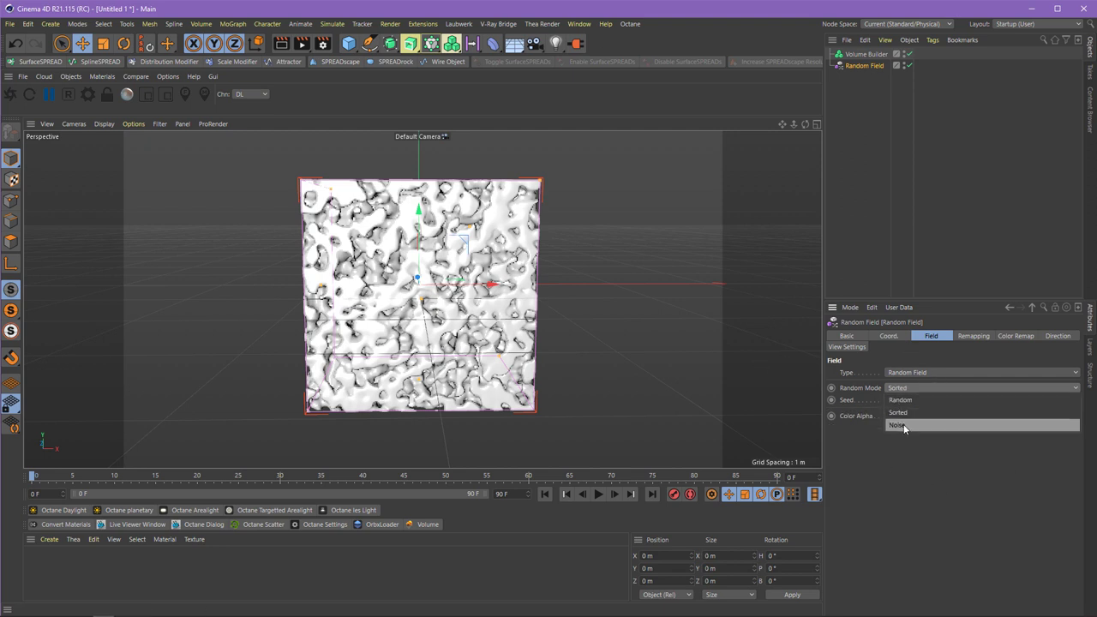
{"action": "left_click", "coordinate": [909, 400]}
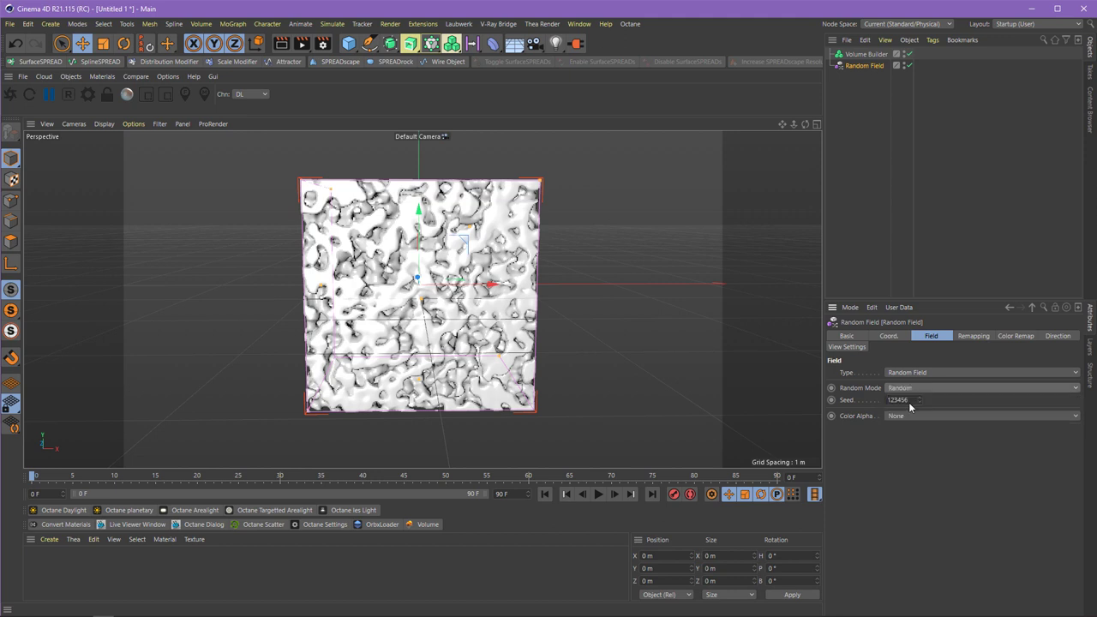
{"action": "left_click", "coordinate": [918, 389]}
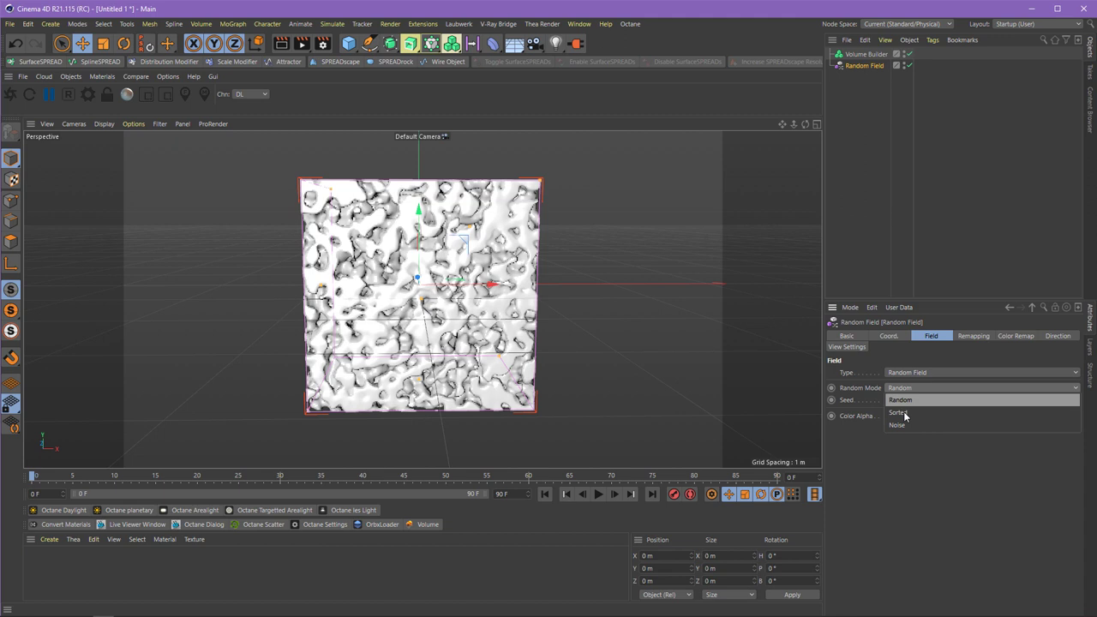
{"action": "left_click", "coordinate": [899, 425]}
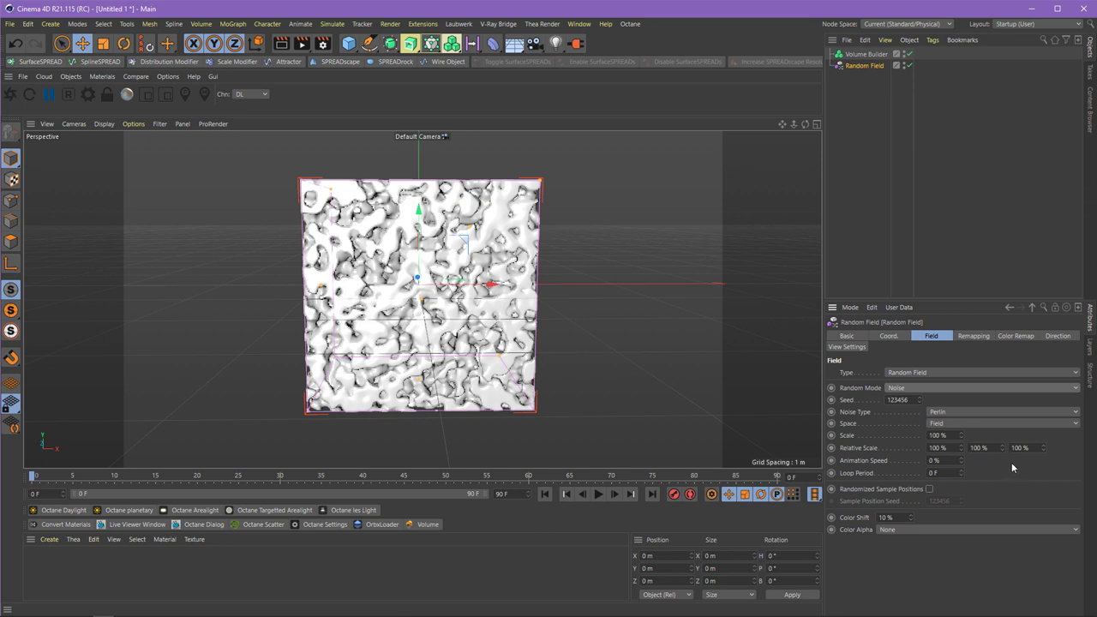
Step: Set the Random Field's noise type to Luka
{"action": "left_click", "coordinate": [950, 411]}
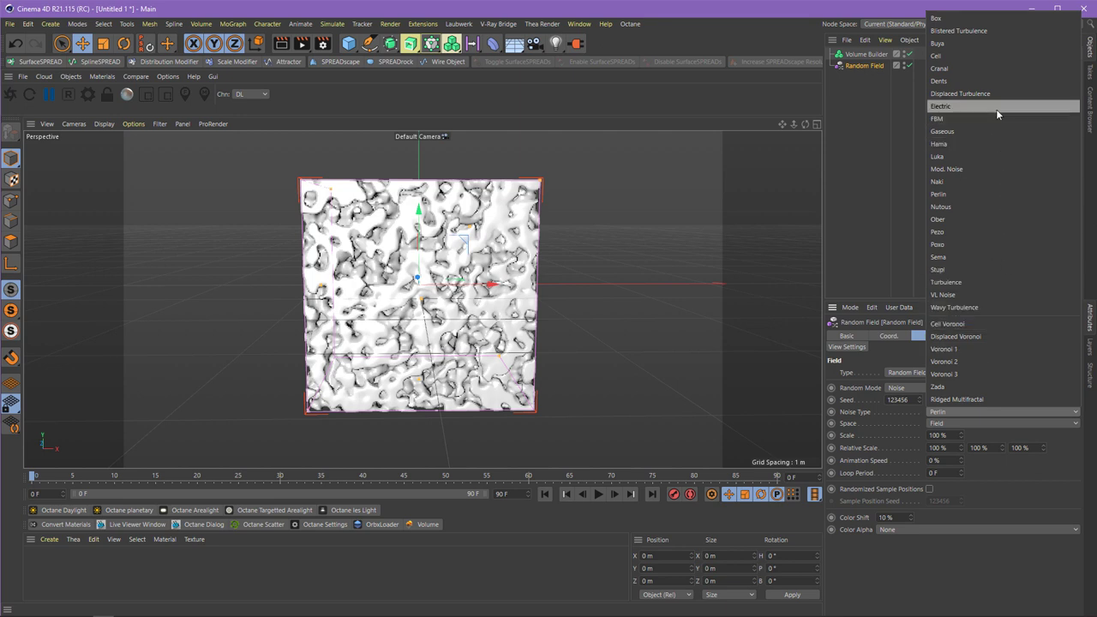
{"action": "left_click", "coordinate": [987, 156]}
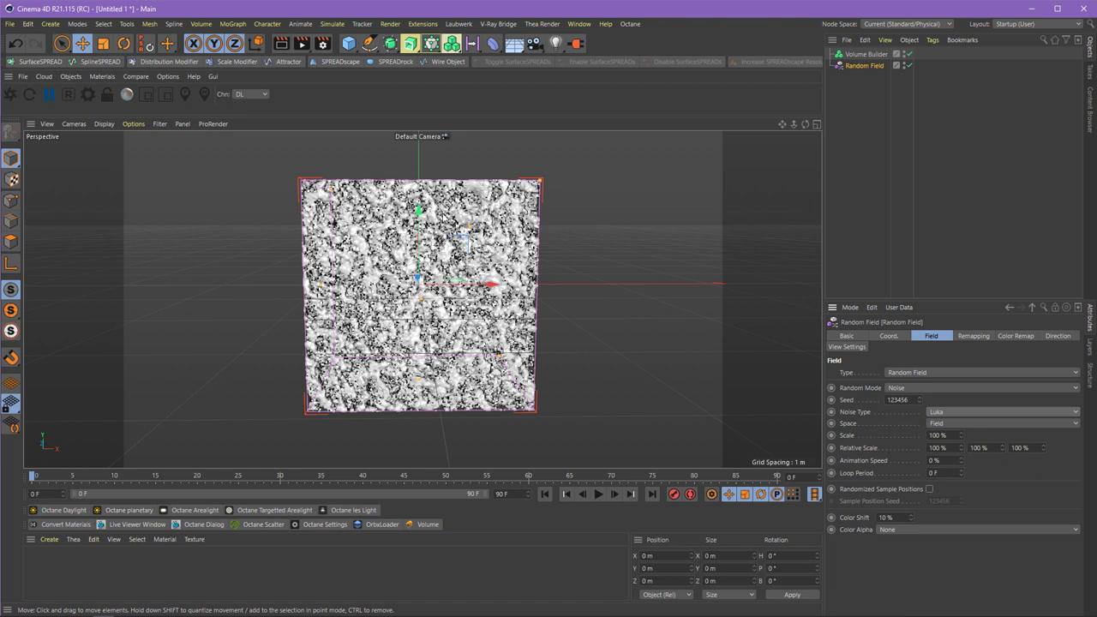
Step: Set up a Volume (*.vdb) export of the Volume Builder with animation enabled for frames 0 to 90
{"action": "left_click", "coordinate": [866, 54]}
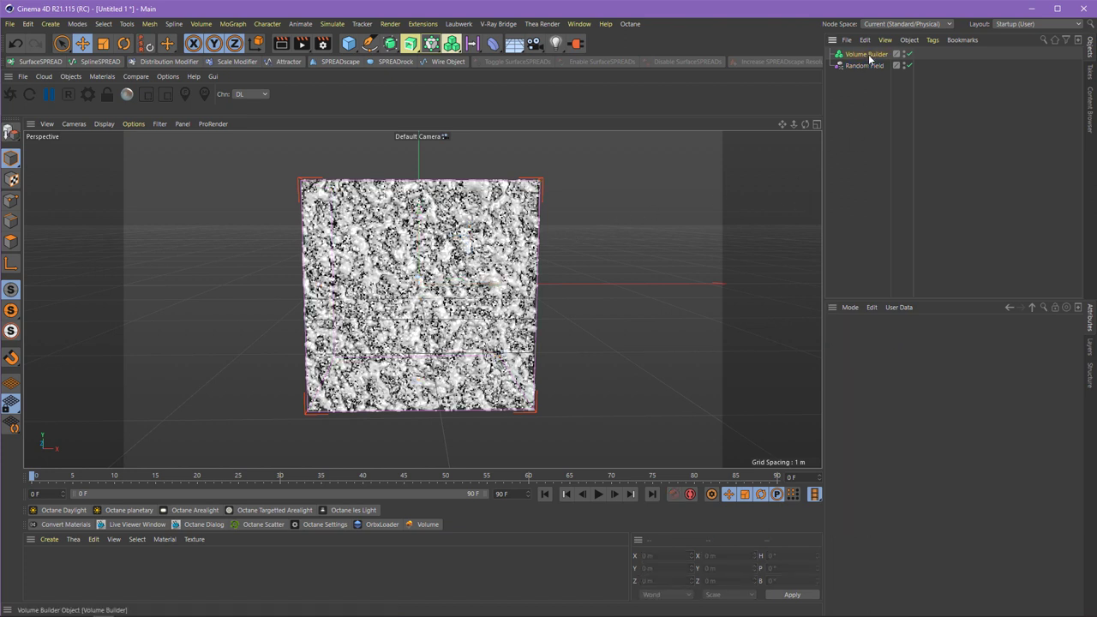
{"action": "left_click", "coordinate": [9, 24]}
{"action": "mouse_move", "coordinate": [64, 251]}
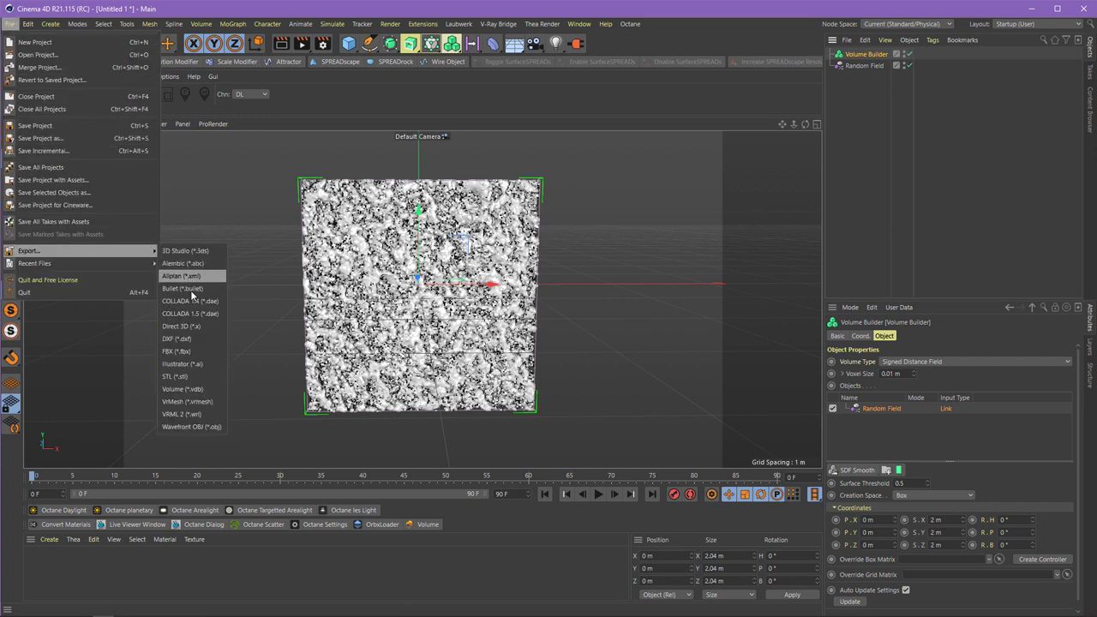
{"action": "left_click", "coordinate": [202, 388]}
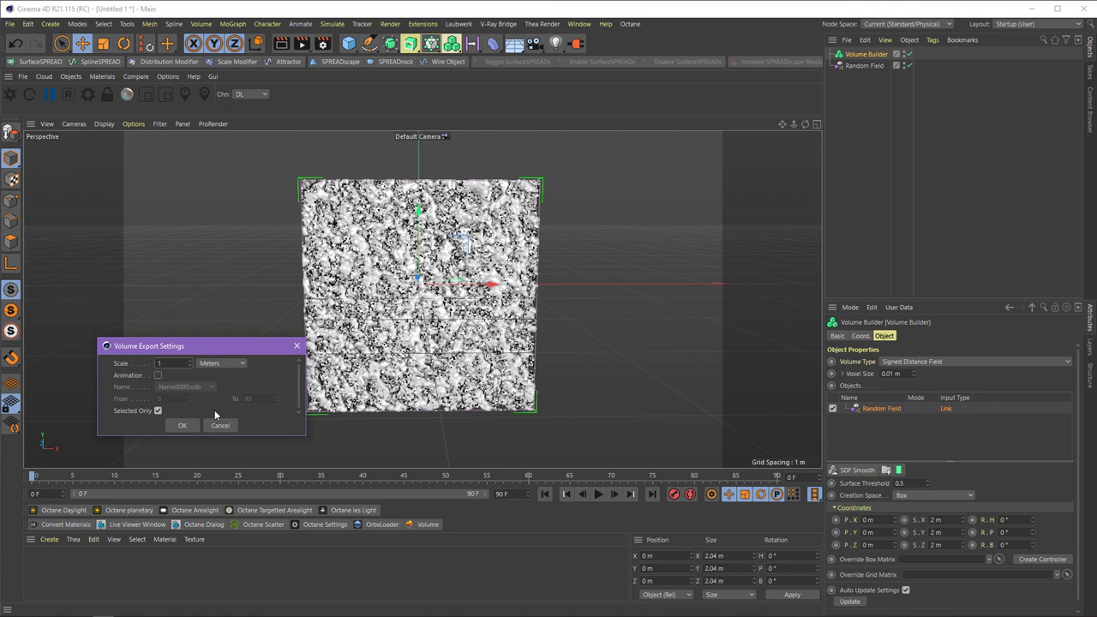
{"action": "left_click", "coordinate": [158, 375]}
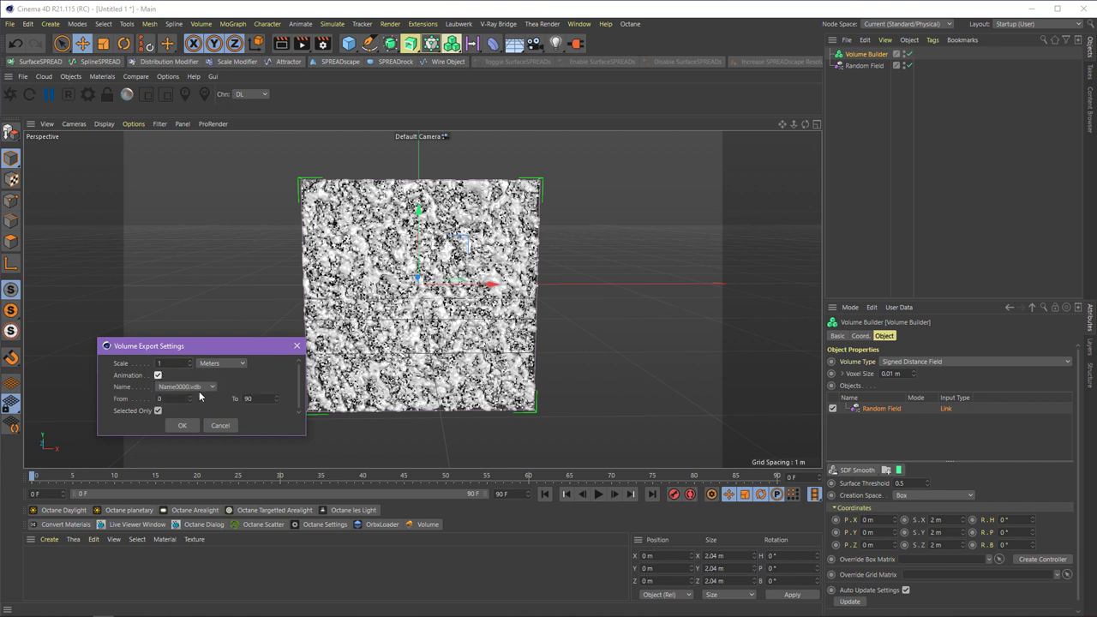
{"action": "left_click", "coordinate": [178, 388]}
{"action": "left_click_drag", "start_coordinate": [300, 436], "coordinate": [301, 451]}
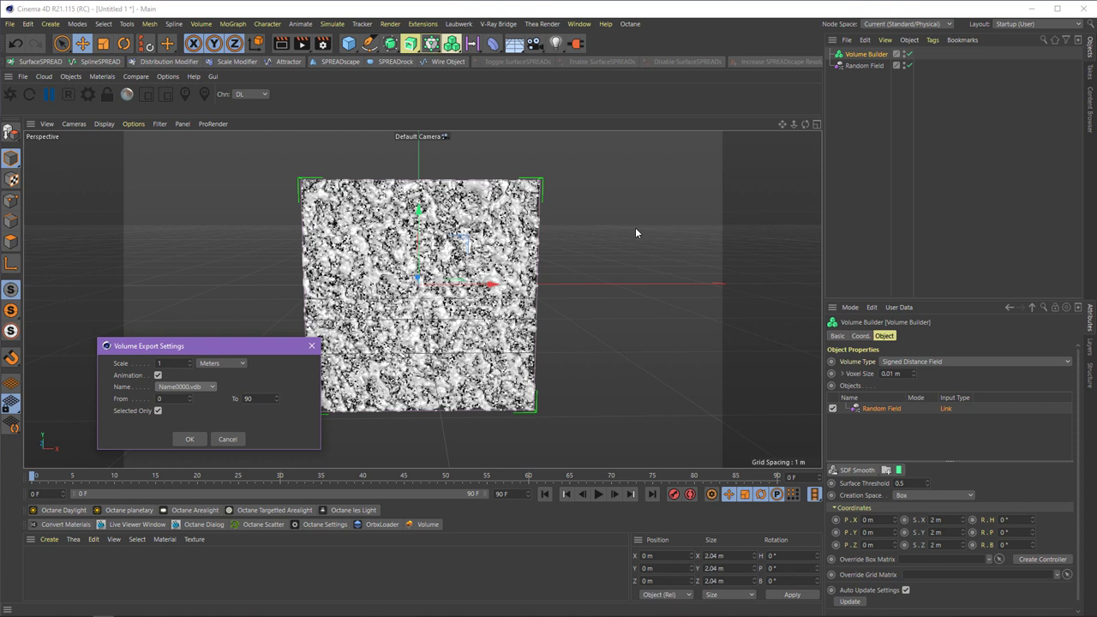
{"action": "left_click", "coordinate": [158, 411]}
Step: Export the VDB sequence to the Desktop under the existing file name Untitled 1.vdb
{"action": "left_click", "coordinate": [187, 440]}
{"action": "left_click", "coordinate": [137, 111]}
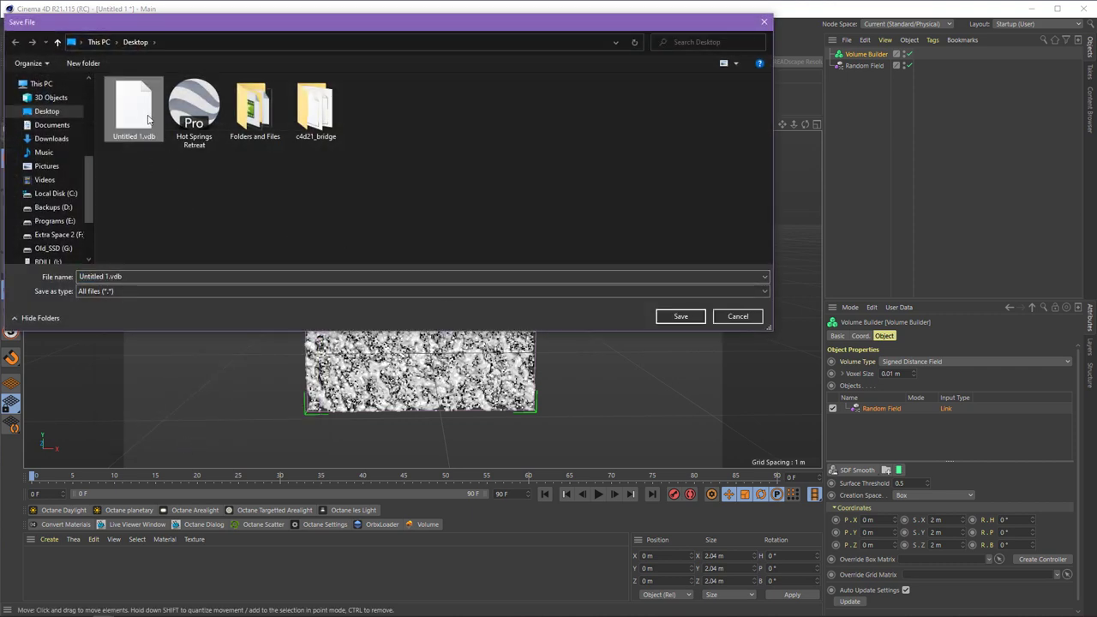
{"action": "left_click", "coordinate": [663, 324]}
{"action": "left_click", "coordinate": [761, 315]}
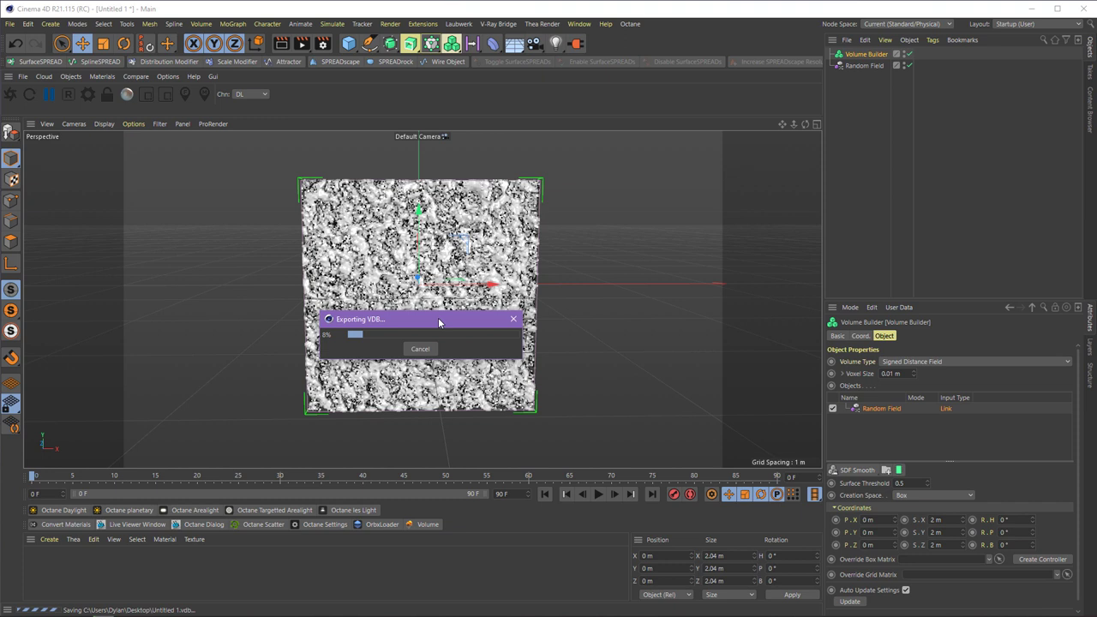
{"action": "left_click_drag", "start_coordinate": [437, 320], "coordinate": [436, 287]}
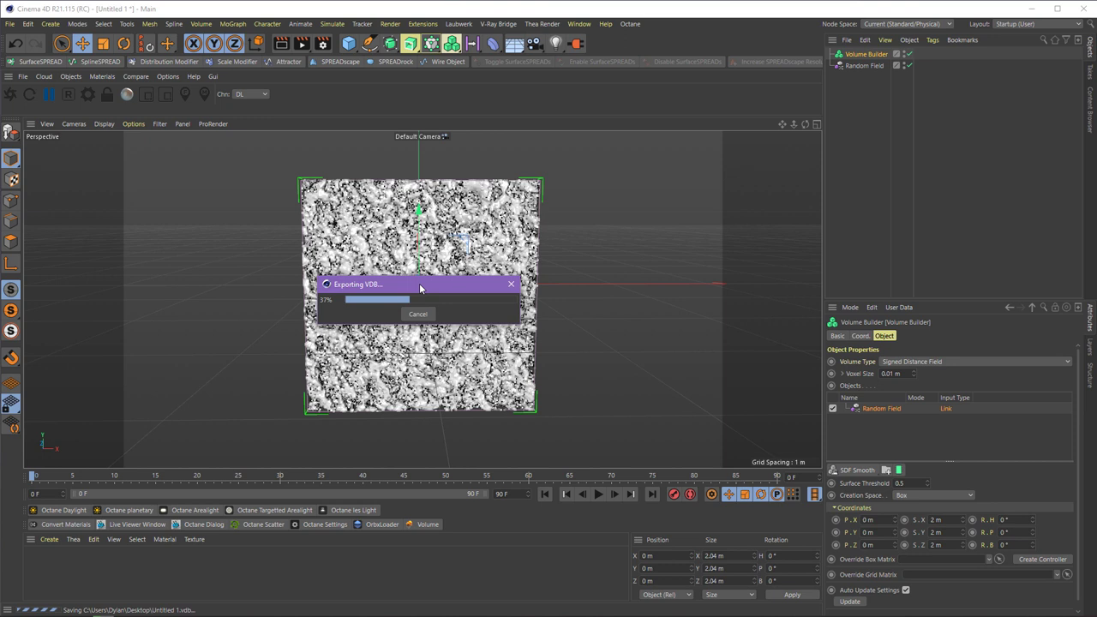
{"action": "left_click_drag", "start_coordinate": [420, 288], "coordinate": [589, 199]}
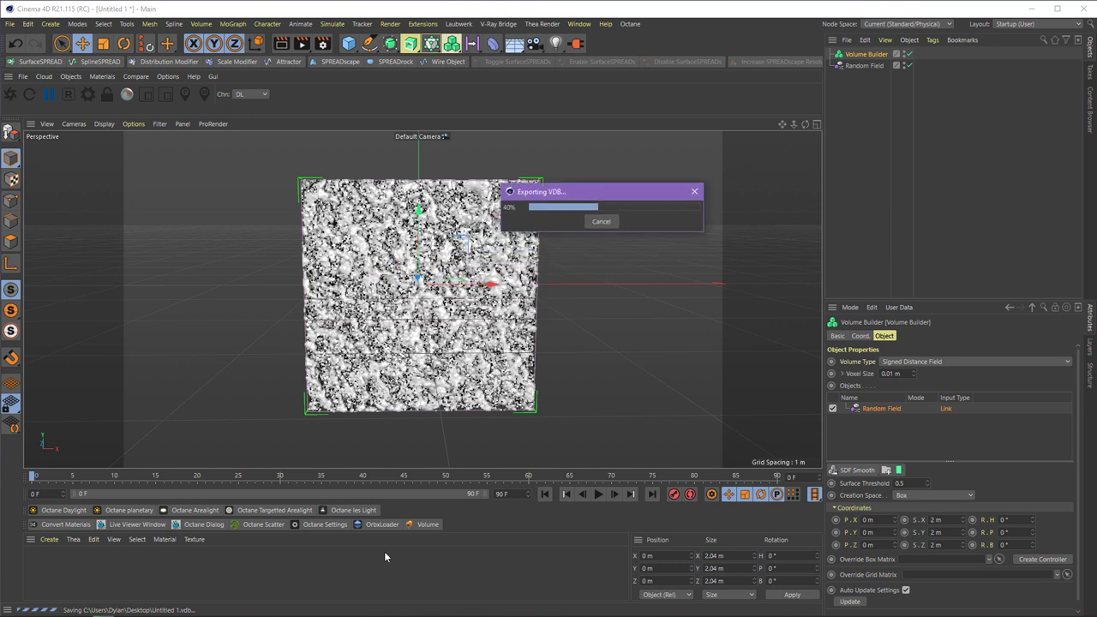
{"action": "left_click", "coordinate": [67, 609]}
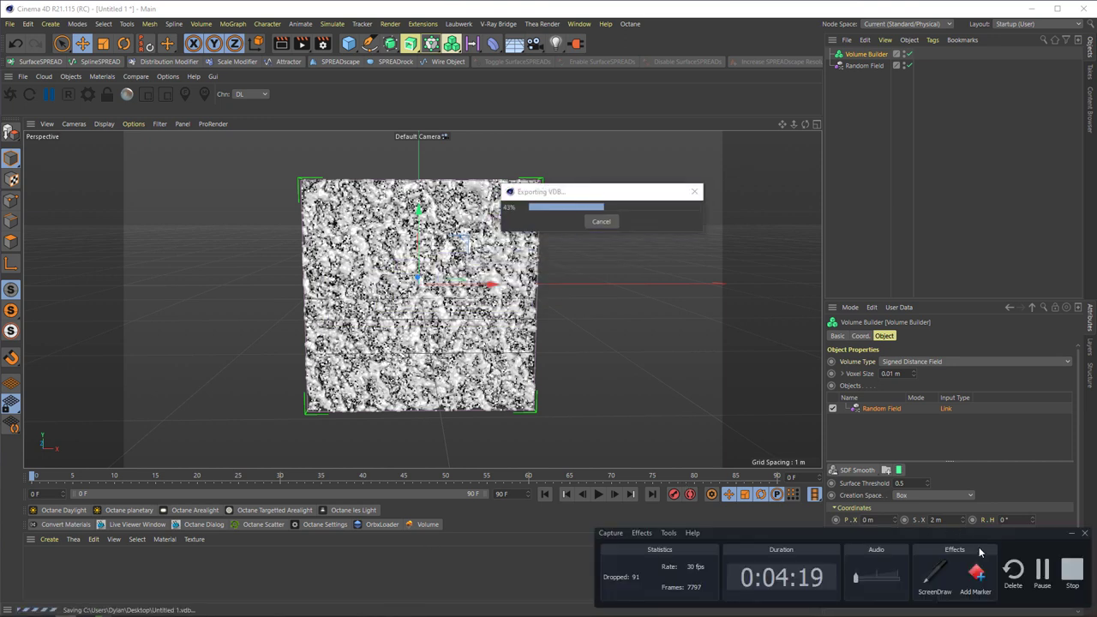
{"action": "left_click", "coordinate": [601, 221]}
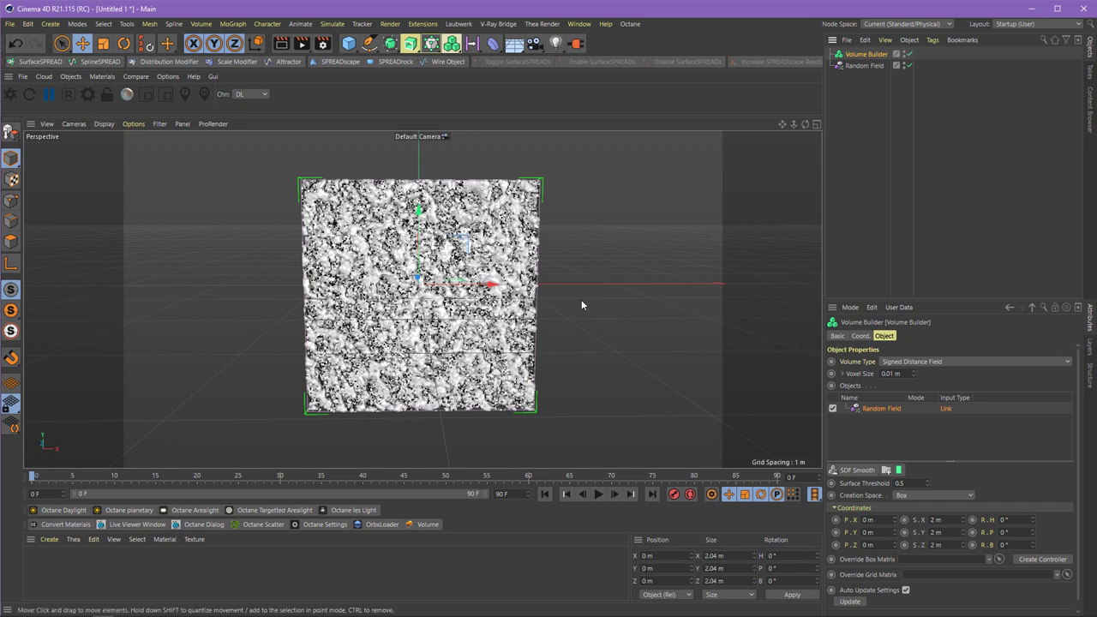
Step: Delete the Volume Builder and the Random Field from the scene
{"action": "left_click_drag", "start_coordinate": [853, 154], "coordinate": [861, 53]}
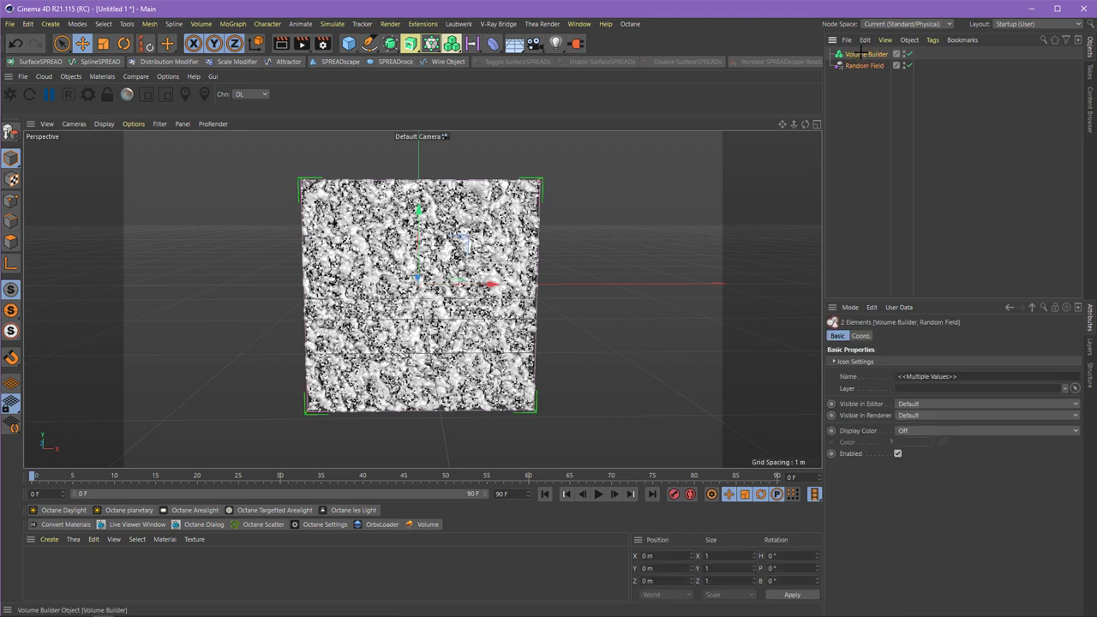
{"action": "key", "text": "Delete"}
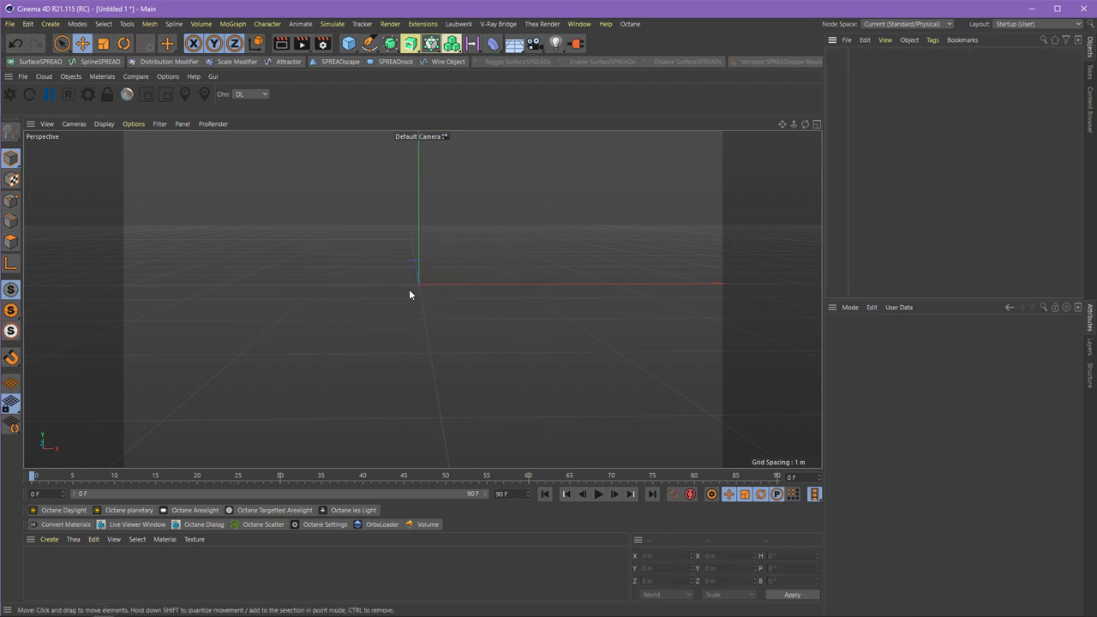
Step: Add an Octane Volume object and set its type to VDB loader
{"action": "left_click", "coordinate": [426, 524]}
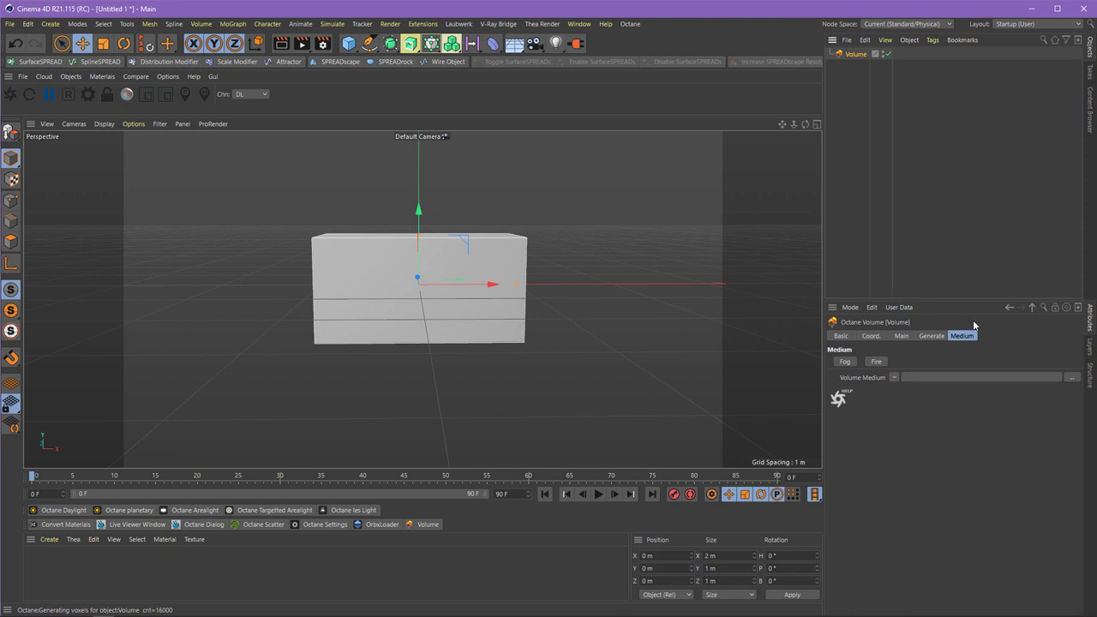
{"action": "left_click", "coordinate": [903, 336]}
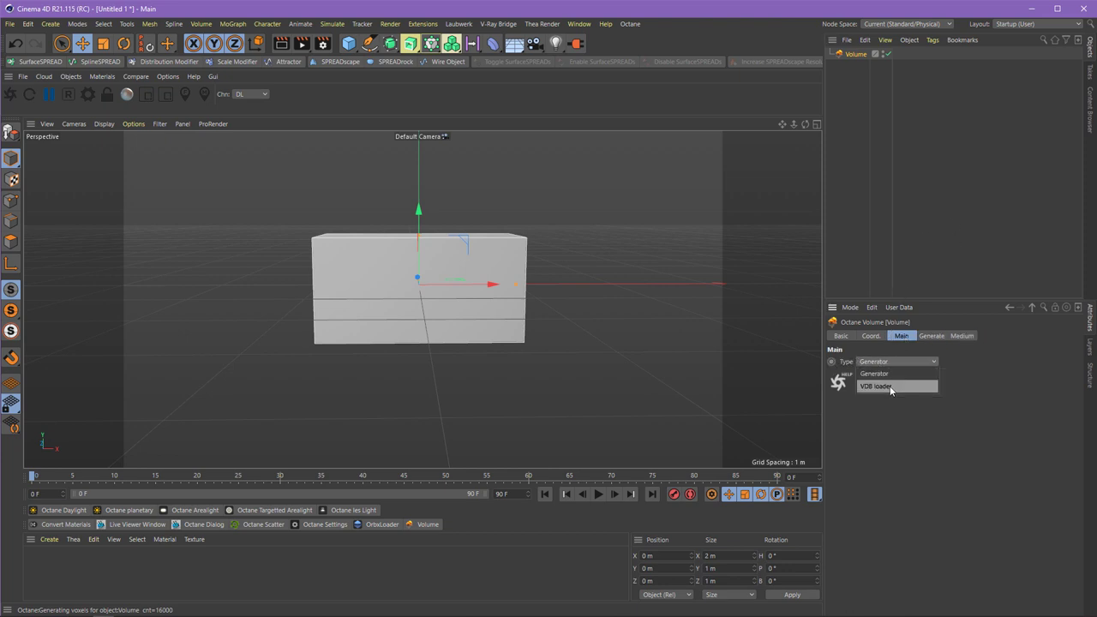
{"action": "left_click", "coordinate": [890, 386]}
Step: Load Untitled 1_0090.vdb from the Desktop into the Octane Volume and open its medium settings
{"action": "left_click", "coordinate": [923, 337]}
{"action": "left_click", "coordinate": [1072, 362]}
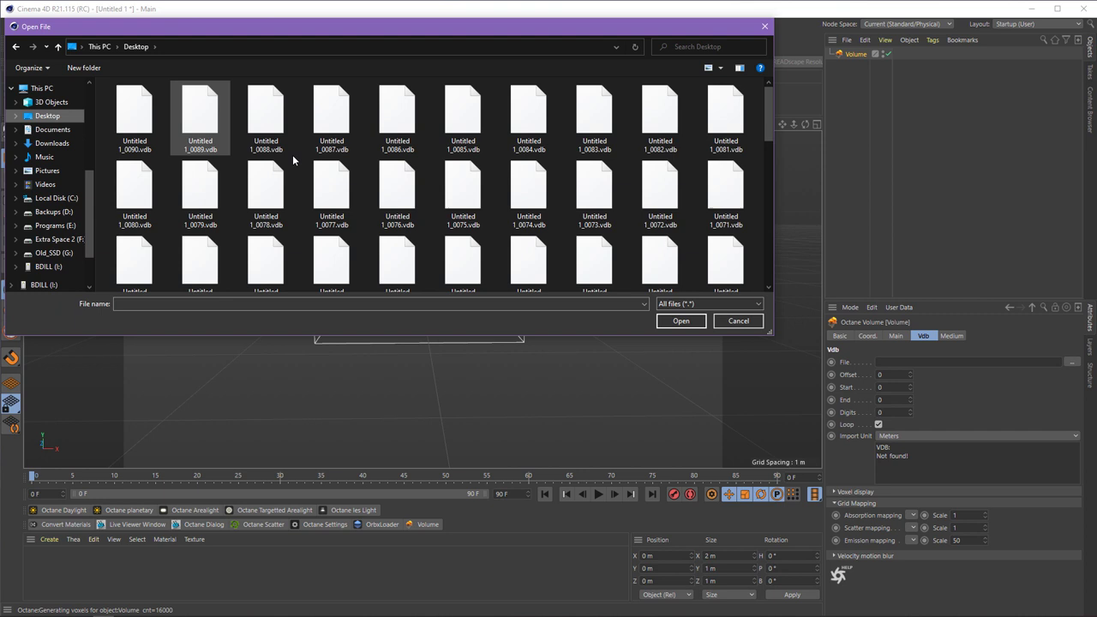
{"action": "scroll", "coordinate": [367, 203], "scroll_direction": "down", "scroll_amount": 8}
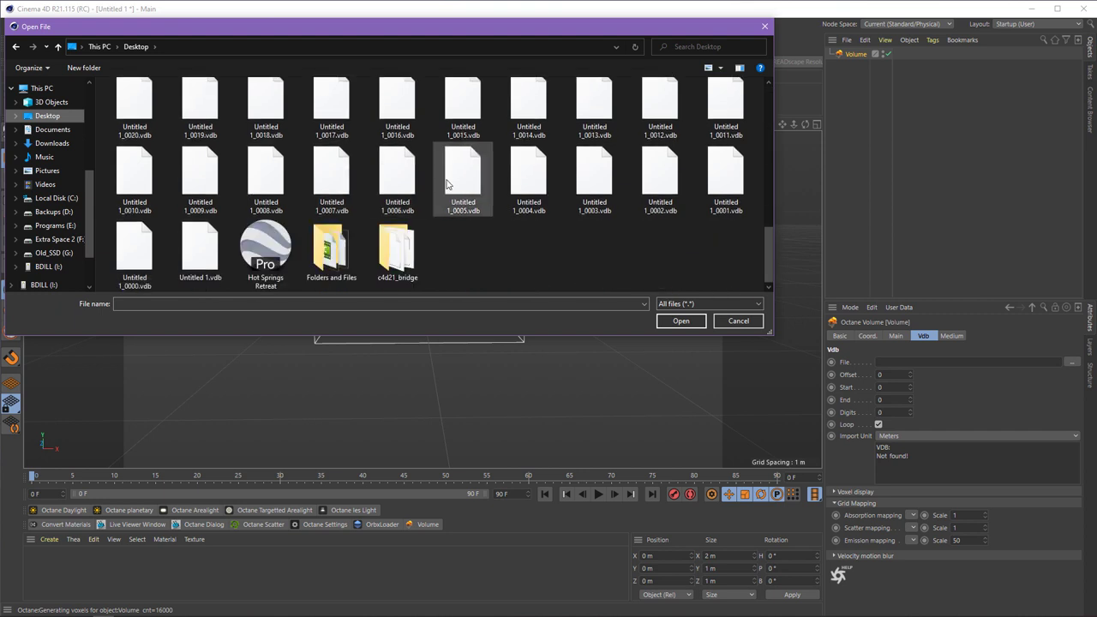
{"action": "scroll", "coordinate": [450, 180], "scroll_direction": "up", "scroll_amount": 7}
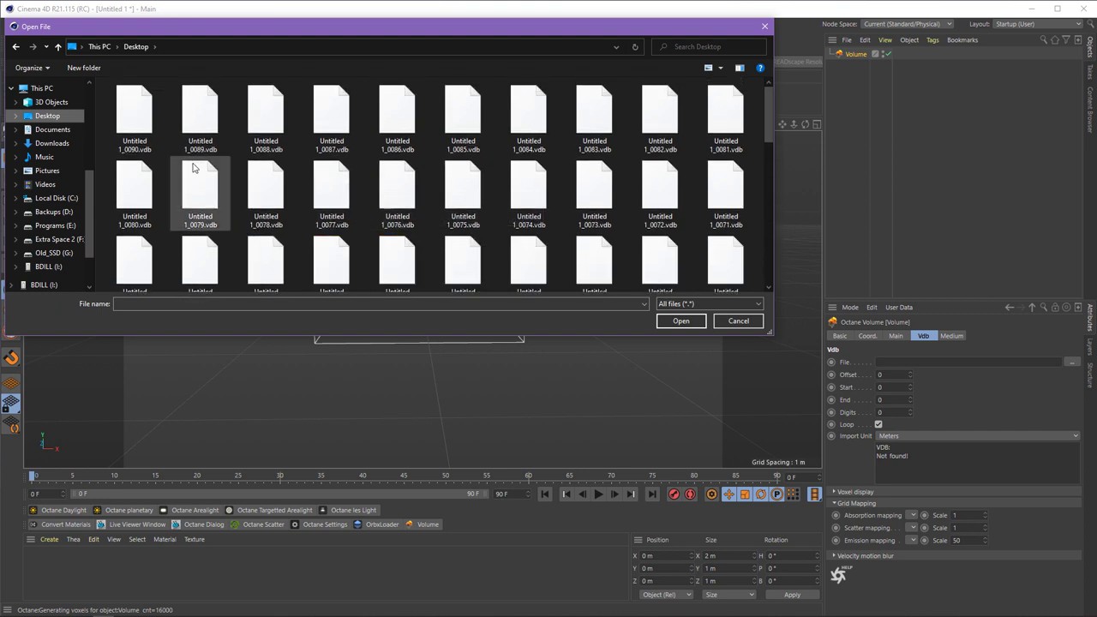
{"action": "left_click", "coordinate": [134, 114]}
{"action": "left_click", "coordinate": [681, 324]}
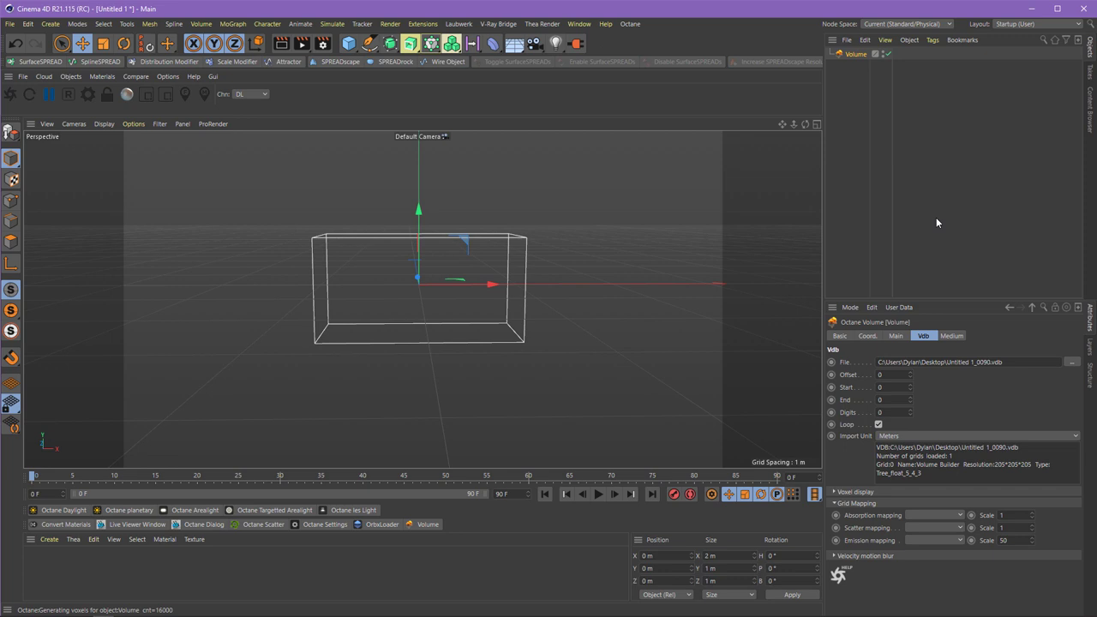
{"action": "left_click", "coordinate": [955, 338]}
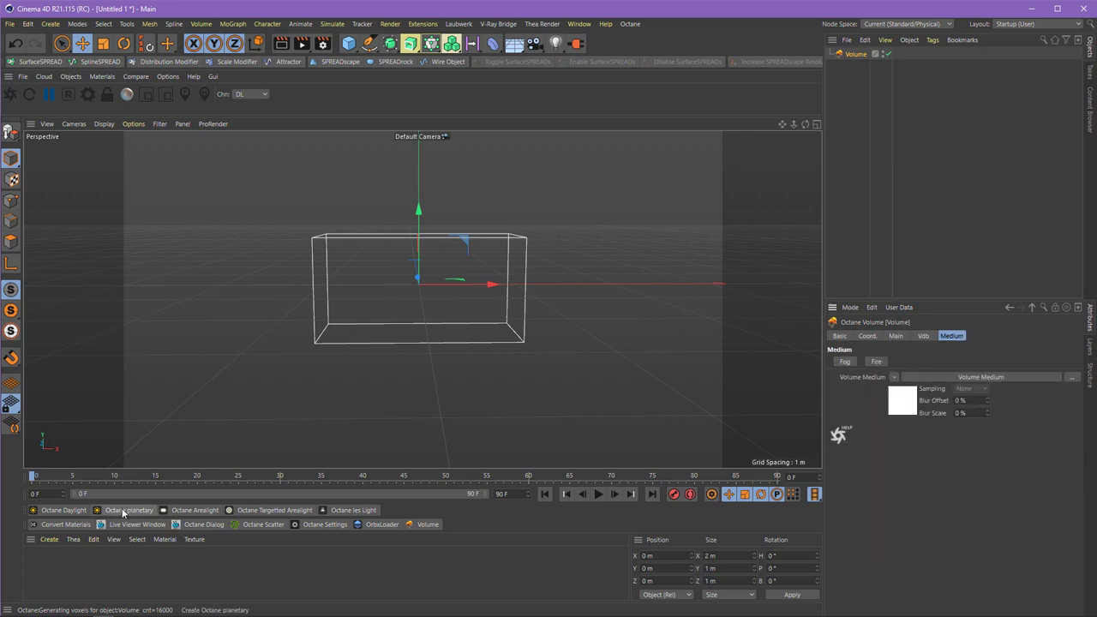
Step: Add an Octane Daylight and rotate it slightly to adjust the sun direction
{"action": "left_click", "coordinate": [60, 510]}
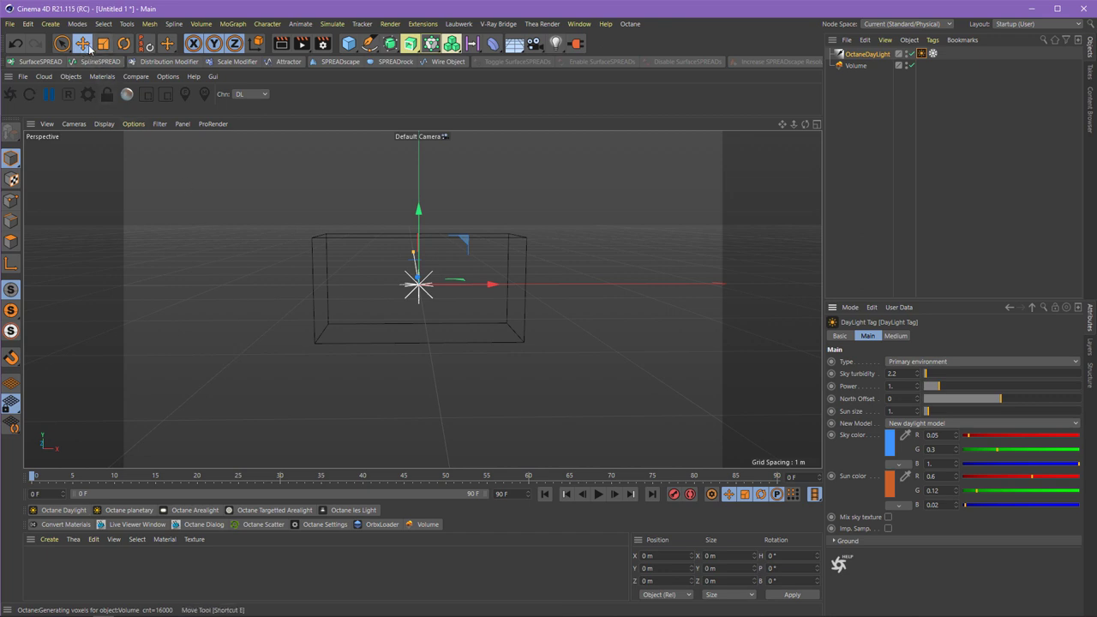
{"action": "left_click", "coordinate": [123, 43]}
{"action": "left_click_drag", "start_coordinate": [416, 256], "coordinate": [420, 257]}
Step: Resume the paused Octane render in the viewport with the whole volume framed
{"action": "left_click", "coordinate": [866, 179]}
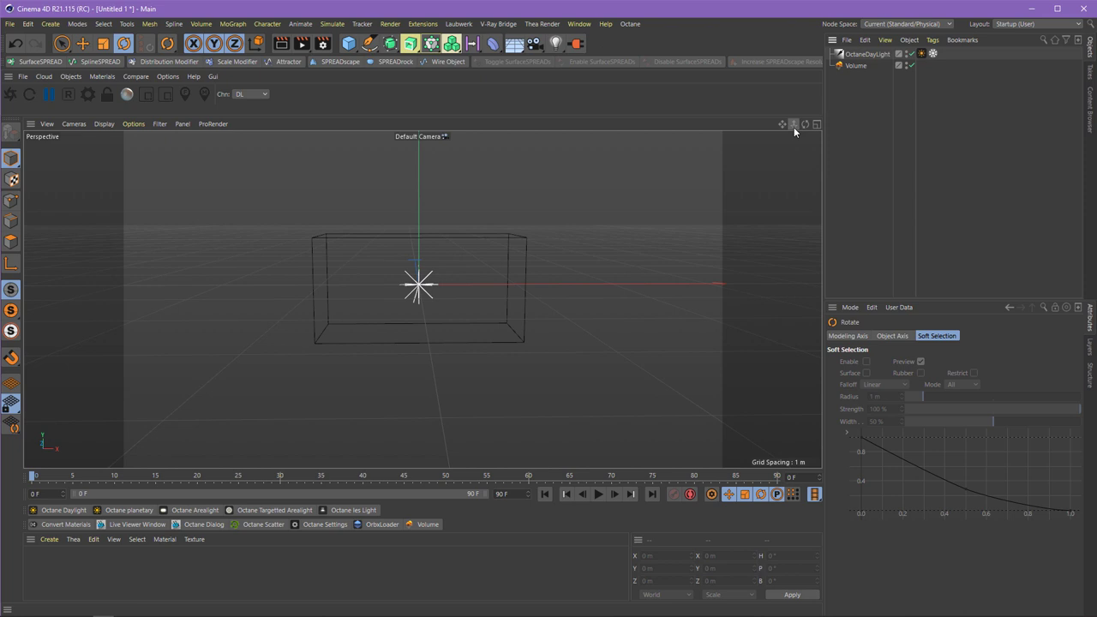
{"action": "left_click_drag", "start_coordinate": [794, 124], "coordinate": [659, 126]}
{"action": "left_click_drag", "start_coordinate": [358, 112], "coordinate": [335, 110]}
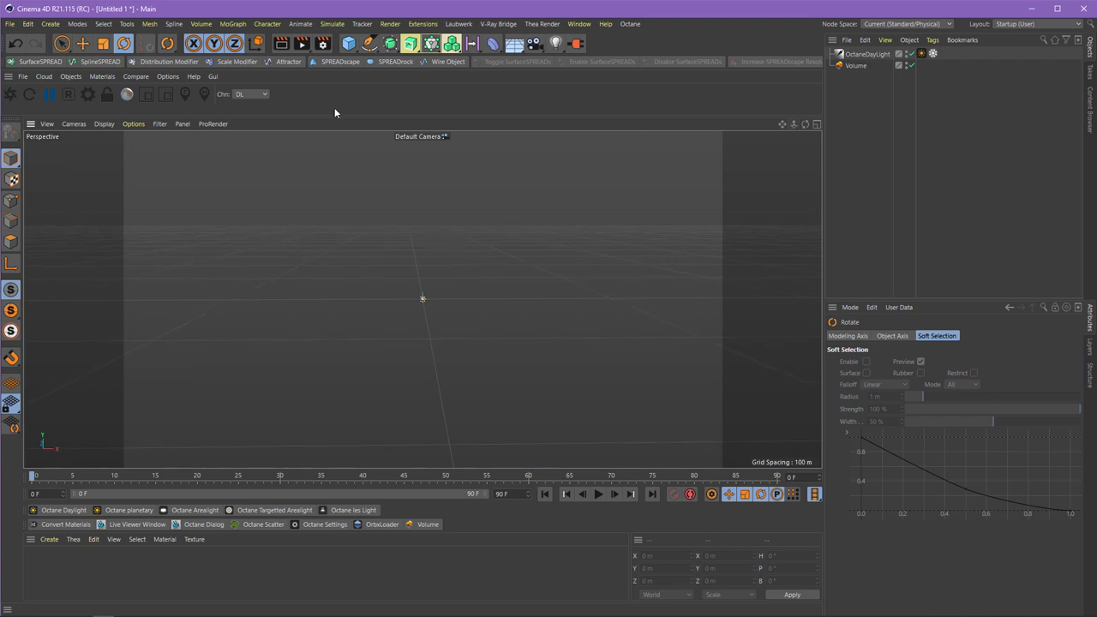
{"action": "left_click", "coordinate": [45, 100]}
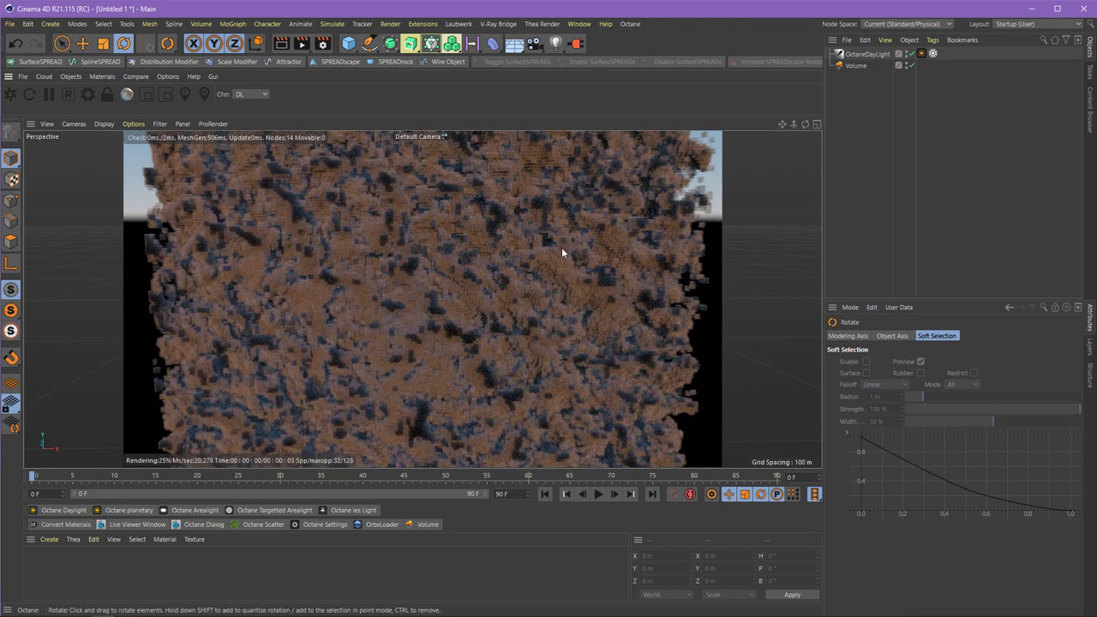
{"action": "left_click_drag", "start_coordinate": [794, 125], "coordinate": [504, 118]}
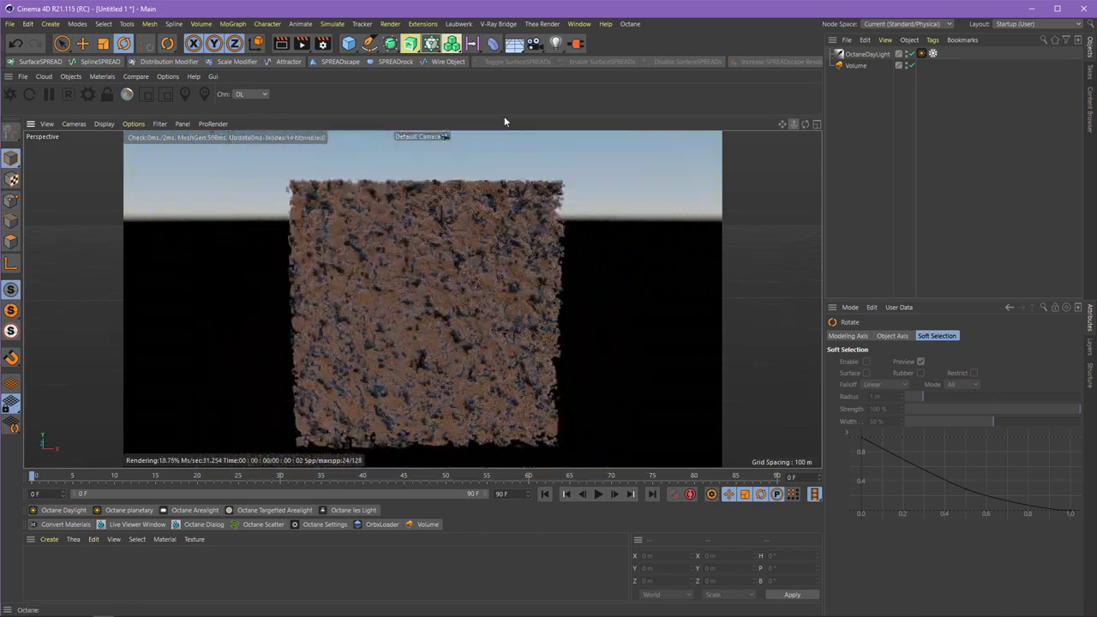
Step: Add a Floor object and lower it to about -132 m in Y, beneath the volume
{"action": "left_click", "coordinate": [515, 44]}
{"action": "left_click", "coordinate": [83, 43]}
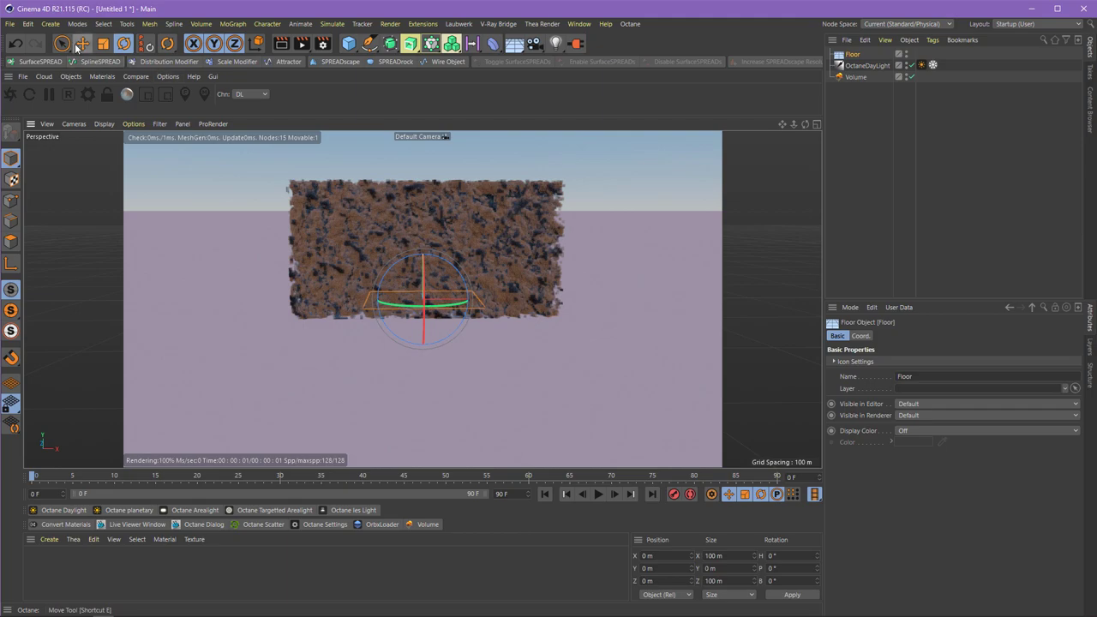
{"action": "left_click_drag", "start_coordinate": [423, 226], "coordinate": [435, 340]}
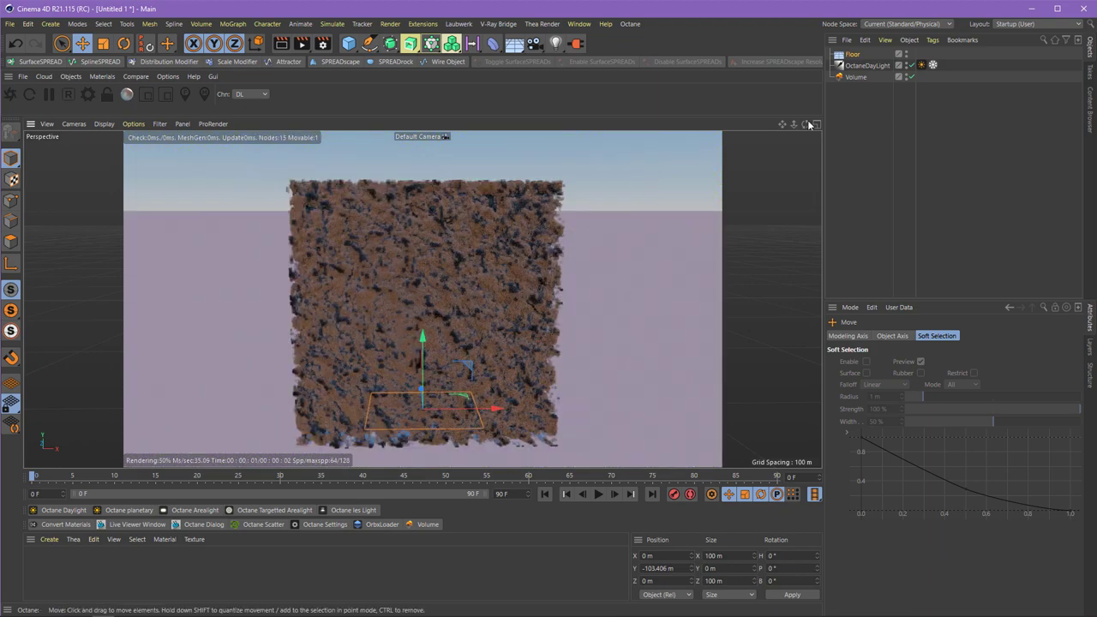
{"action": "left_click_drag", "start_coordinate": [784, 124], "coordinate": [431, 312]}
{"action": "left_click_drag", "start_coordinate": [806, 125], "coordinate": [782, 126]}
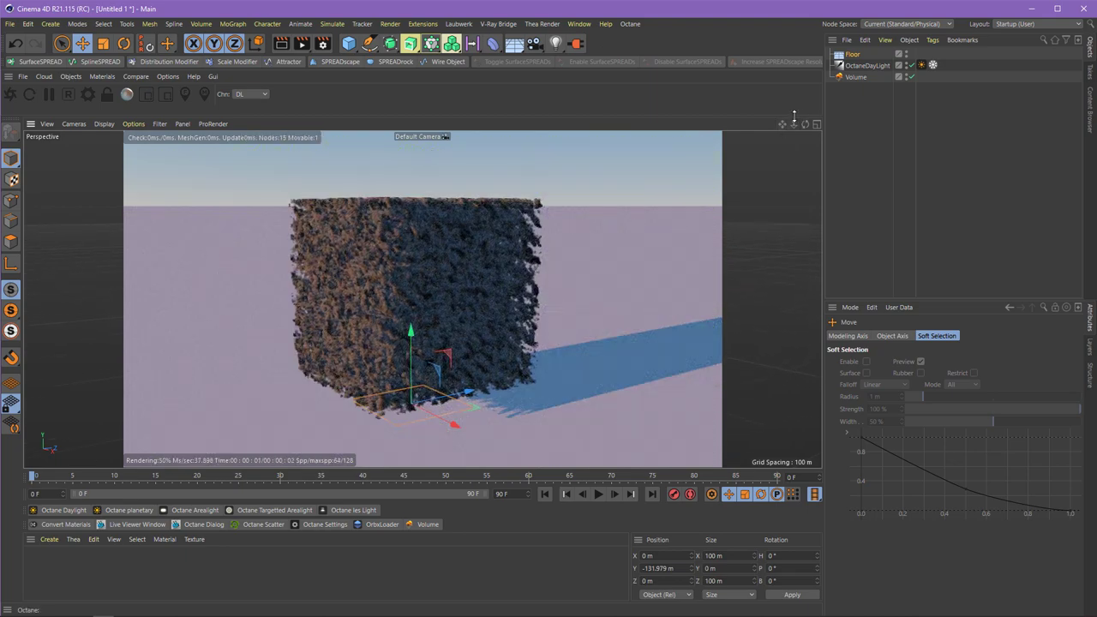
Step: Try the Fire medium on the Octane Volume, and set its medium to Fog
{"action": "left_click", "coordinate": [871, 77]}
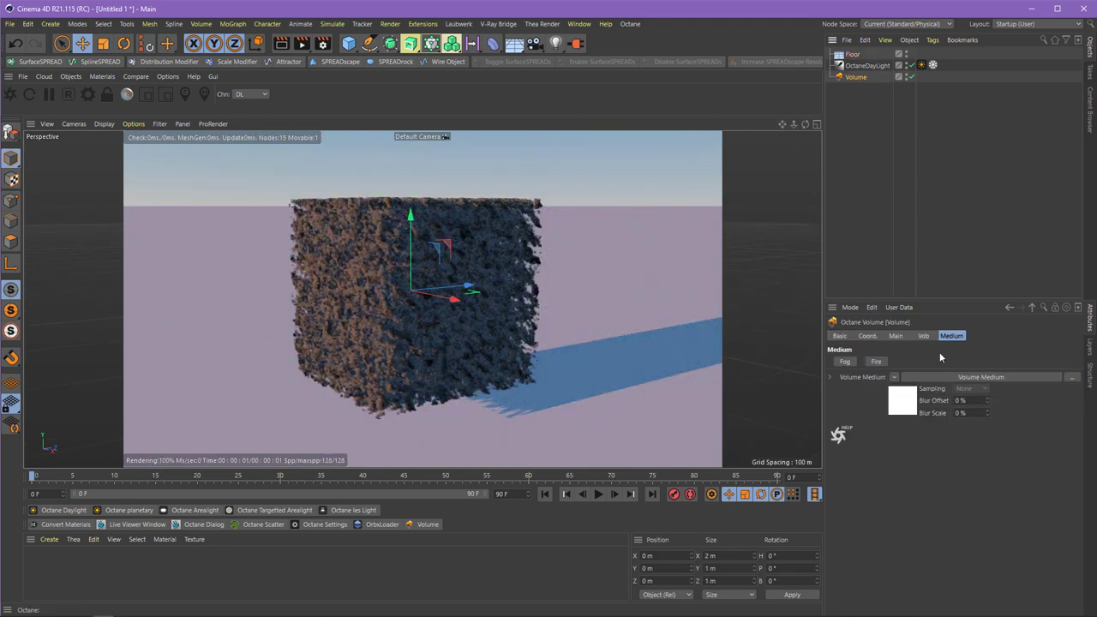
{"action": "left_click", "coordinate": [877, 362]}
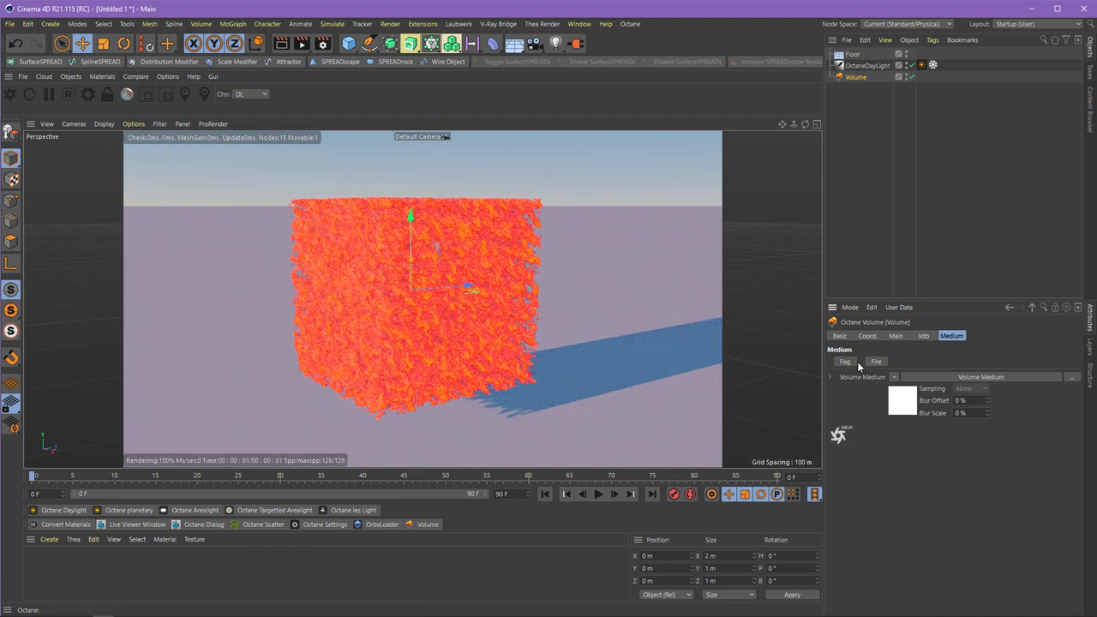
{"action": "left_click", "coordinate": [858, 363]}
Step: Tint the Volume Medium's absorption color cyan with green at 0.912 and blue at 0.92
{"action": "left_click", "coordinate": [929, 379]}
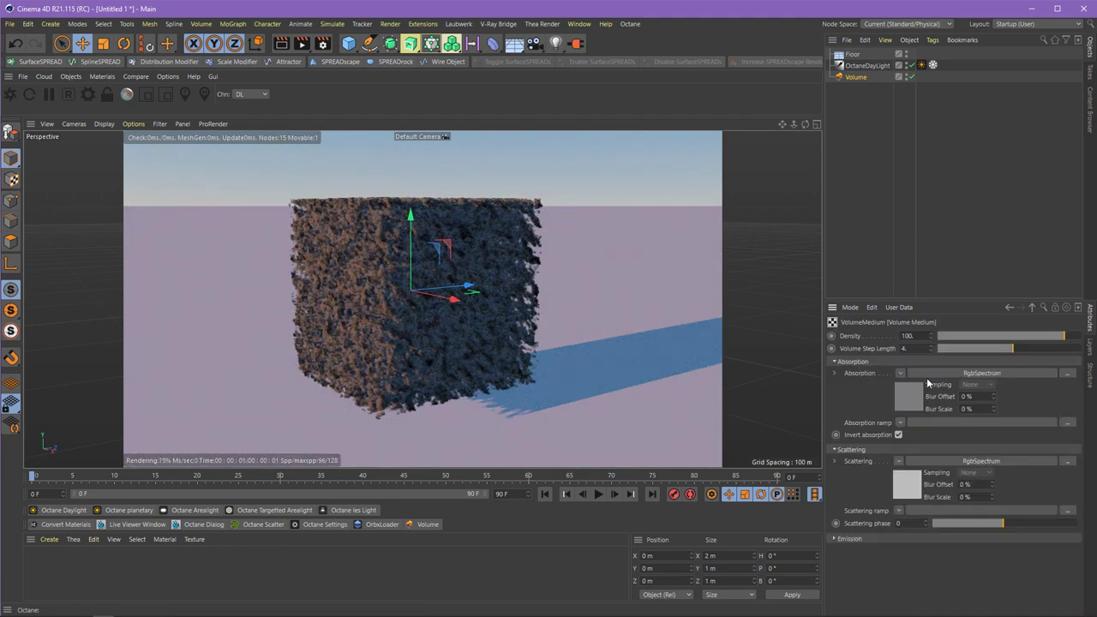
{"action": "left_click", "coordinate": [903, 402]}
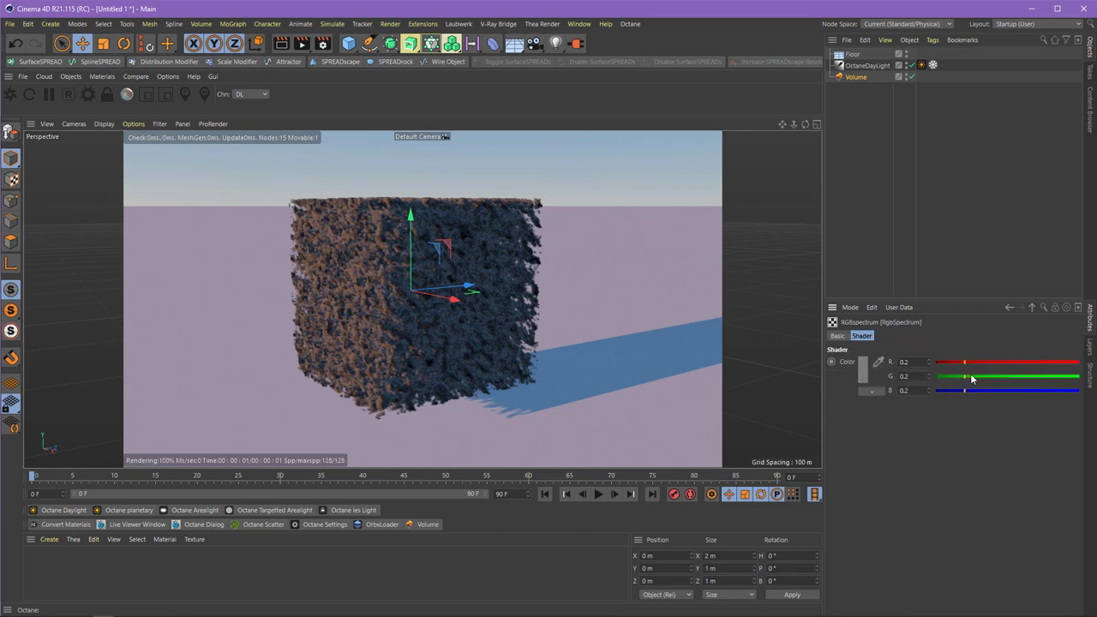
{"action": "left_click_drag", "start_coordinate": [972, 379], "coordinate": [1067, 390]}
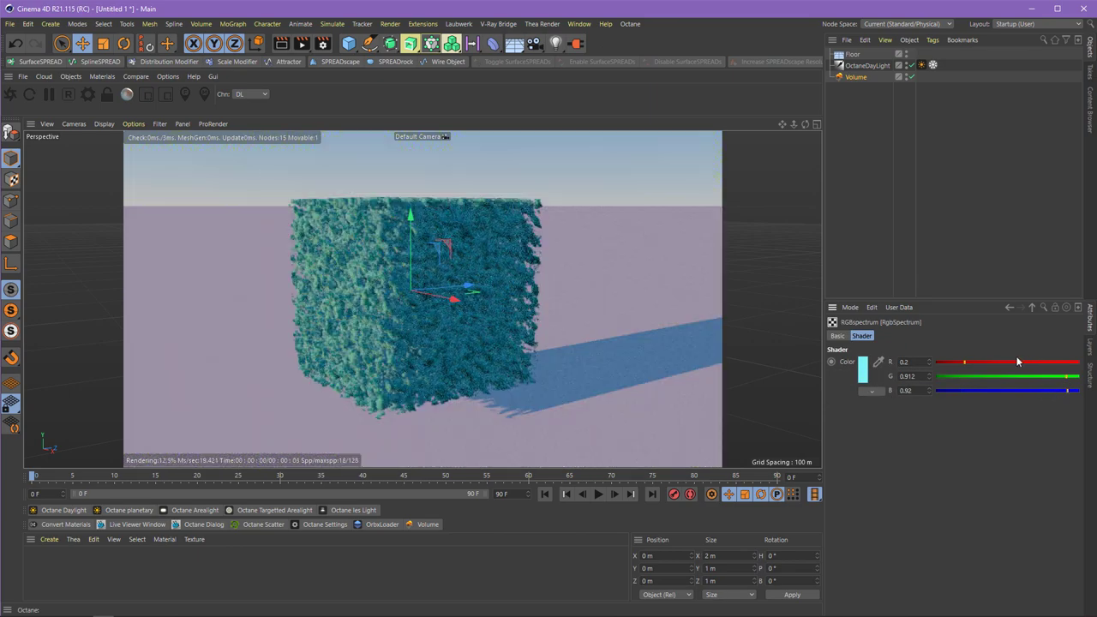
Step: Set the absorption color's red to 0 and make the Volume Medium's scattering color white with all three channels at 1
{"action": "left_click_drag", "start_coordinate": [1018, 362], "coordinate": [934, 362]}
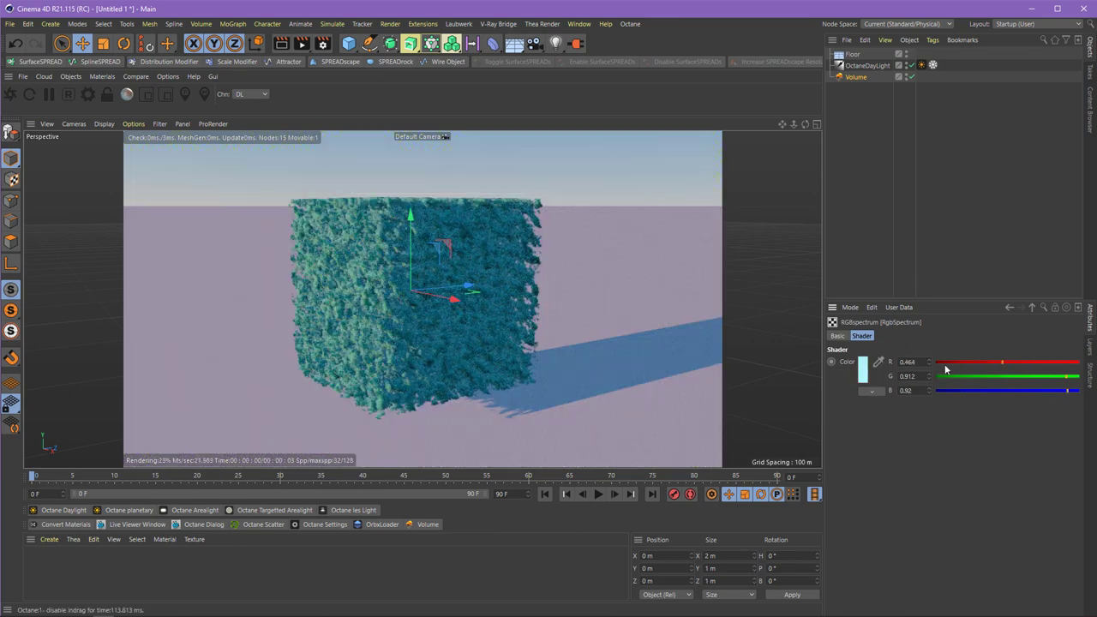
{"action": "left_click", "coordinate": [1010, 308]}
{"action": "left_click", "coordinate": [917, 487]}
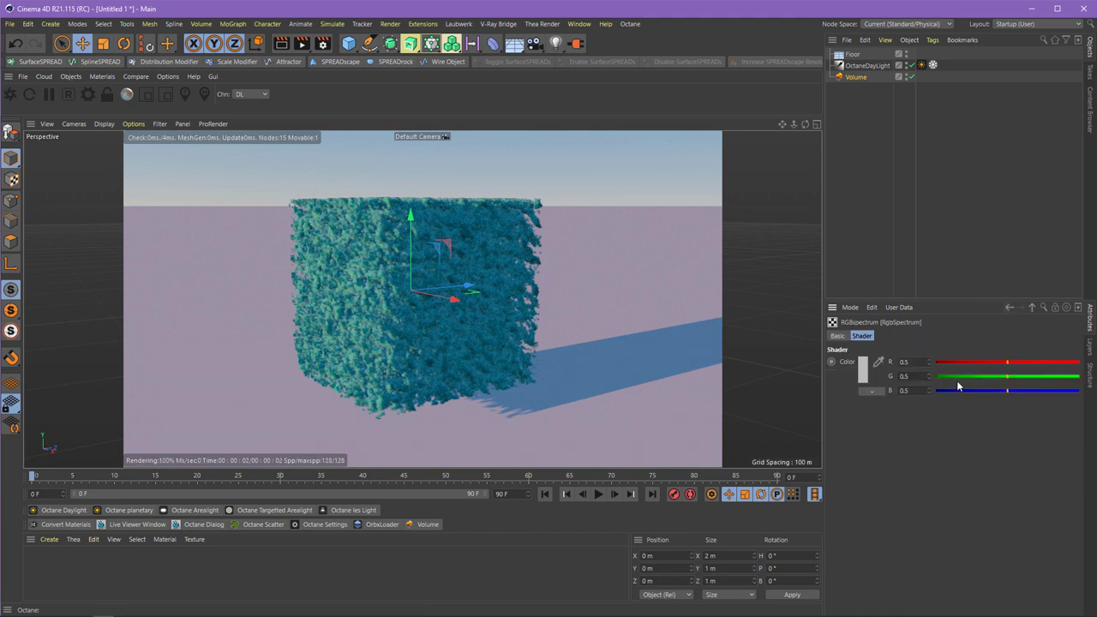
{"action": "left_click", "coordinate": [865, 373]}
{"action": "left_click_drag", "start_coordinate": [910, 392], "coordinate": [1044, 395]}
{"action": "left_click", "coordinate": [841, 410]}
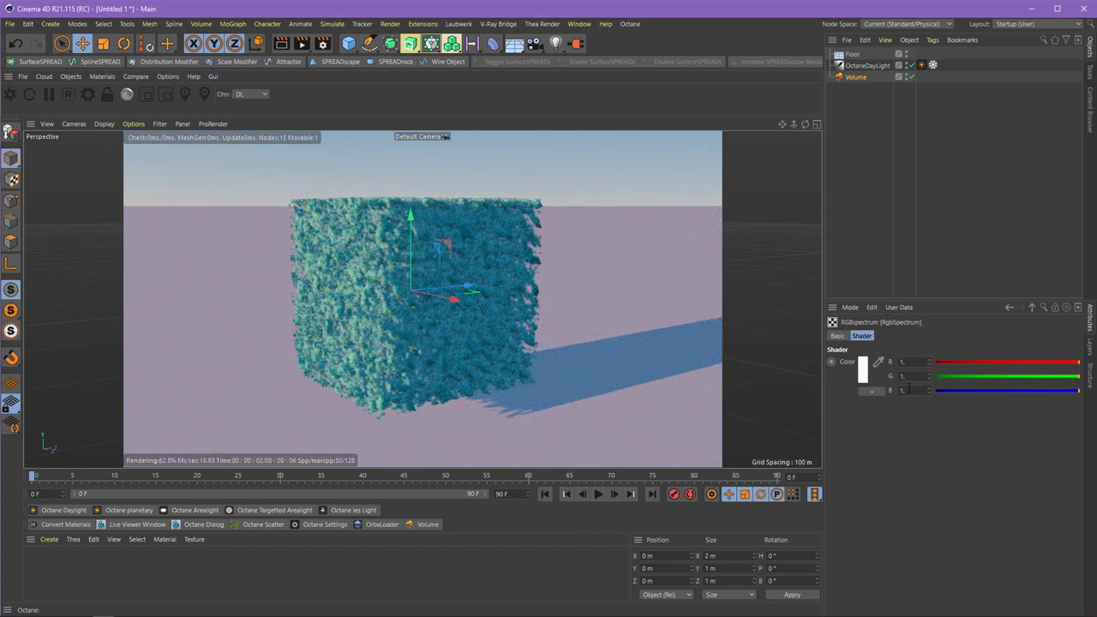
{"action": "left_click", "coordinate": [1009, 307]}
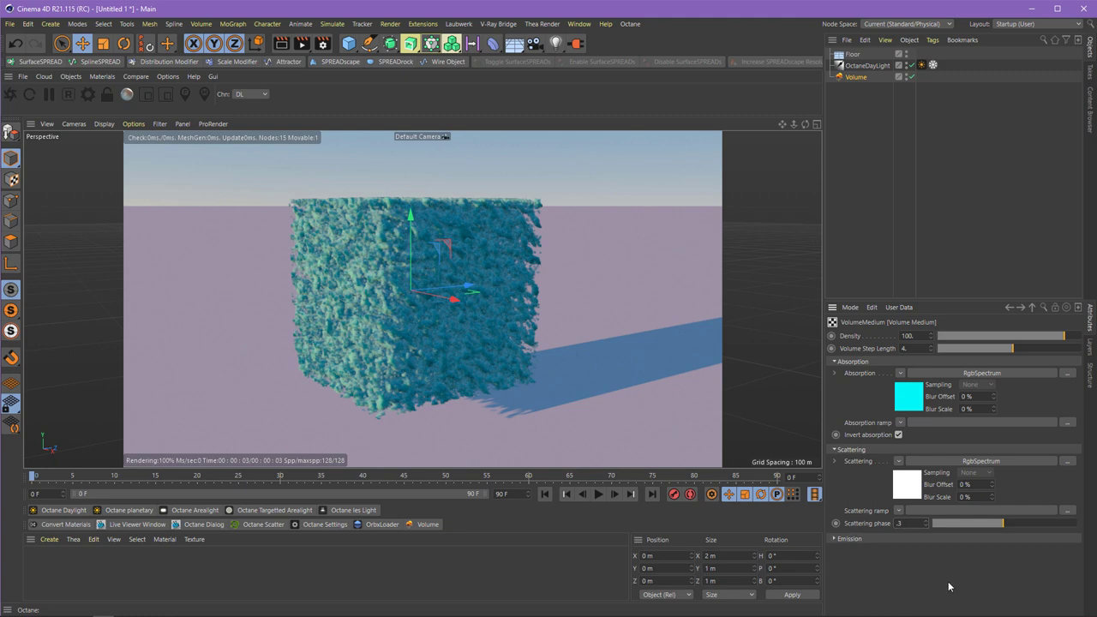
Step: Try scattering phase values of about -0.87, 1 and 0.18 on the Volume Medium, and set the phase to 0.3
{"action": "key", "text": "Return"}
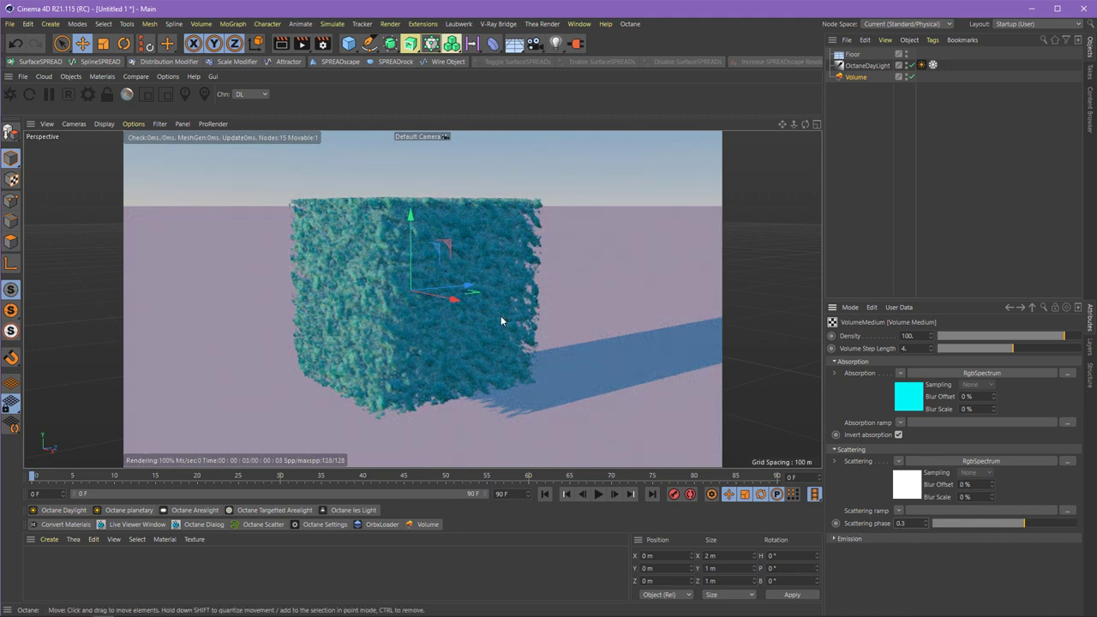
{"action": "left_click", "coordinate": [942, 521]}
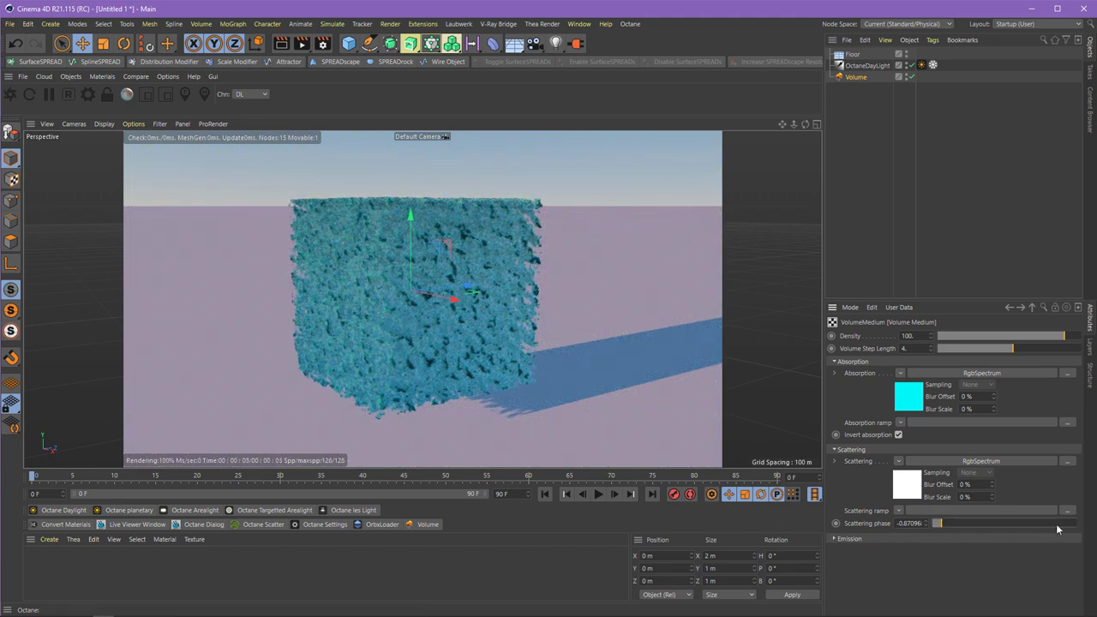
{"action": "left_click_drag", "start_coordinate": [1057, 527], "coordinate": [1077, 525]}
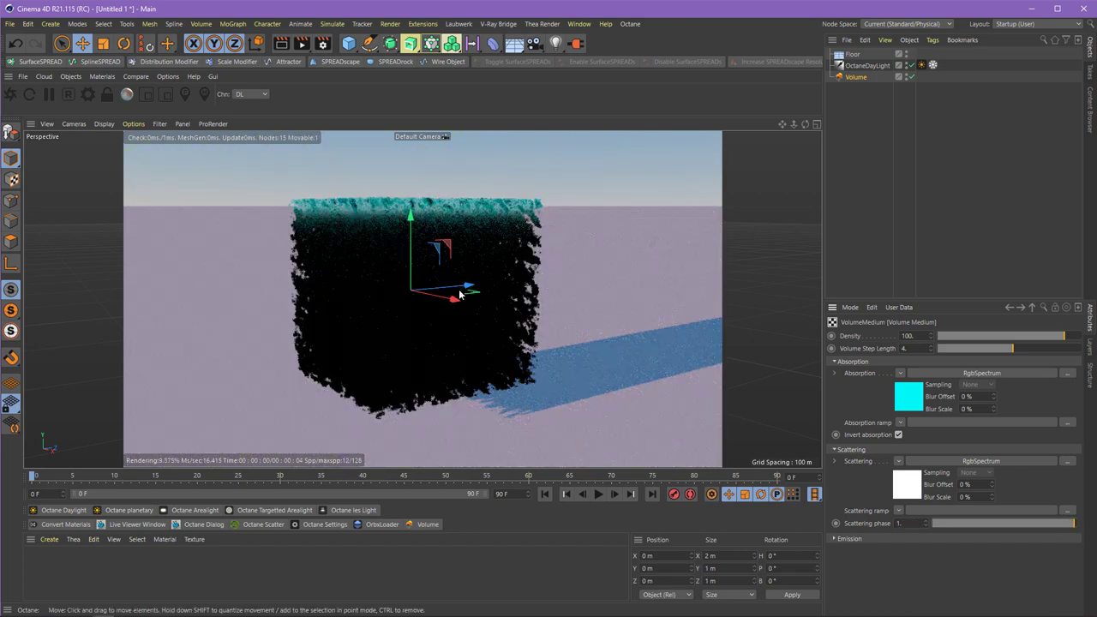
{"action": "left_click", "coordinate": [1016, 523]}
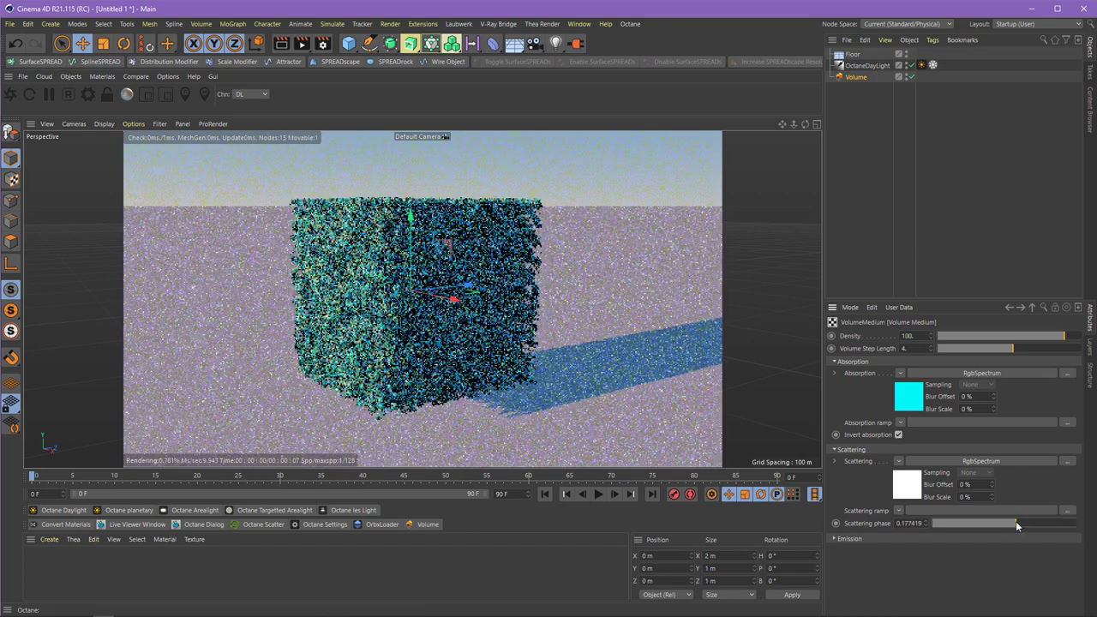
{"action": "left_click", "coordinate": [1020, 524]}
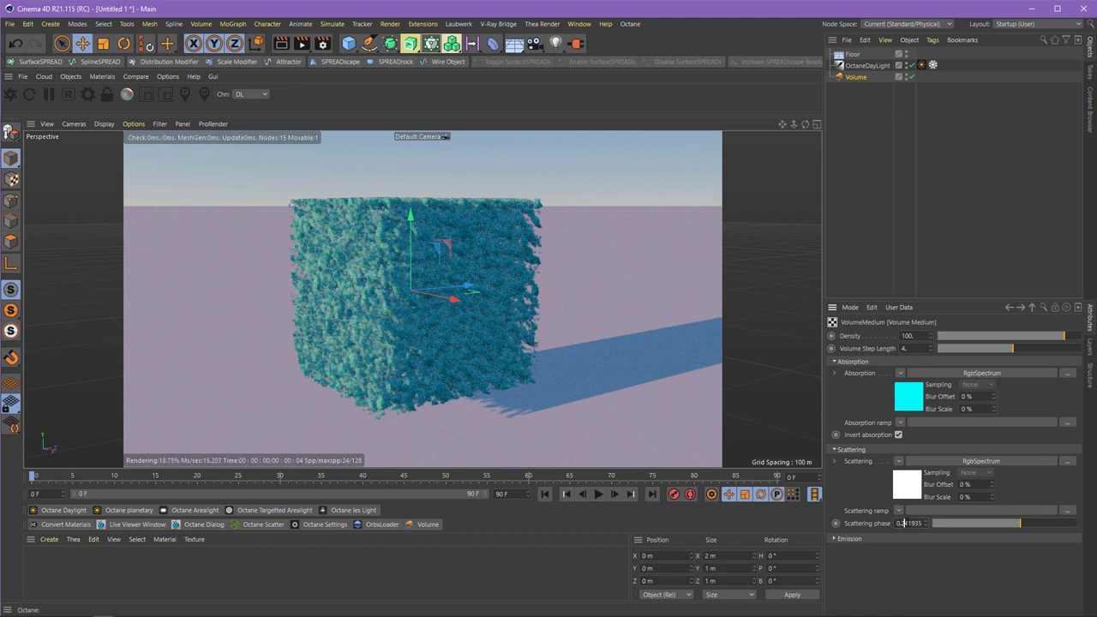
{"action": "double_click", "coordinate": [899, 523]}
{"action": "type", "text": "0.3"}
{"action": "key", "text": "Return"}
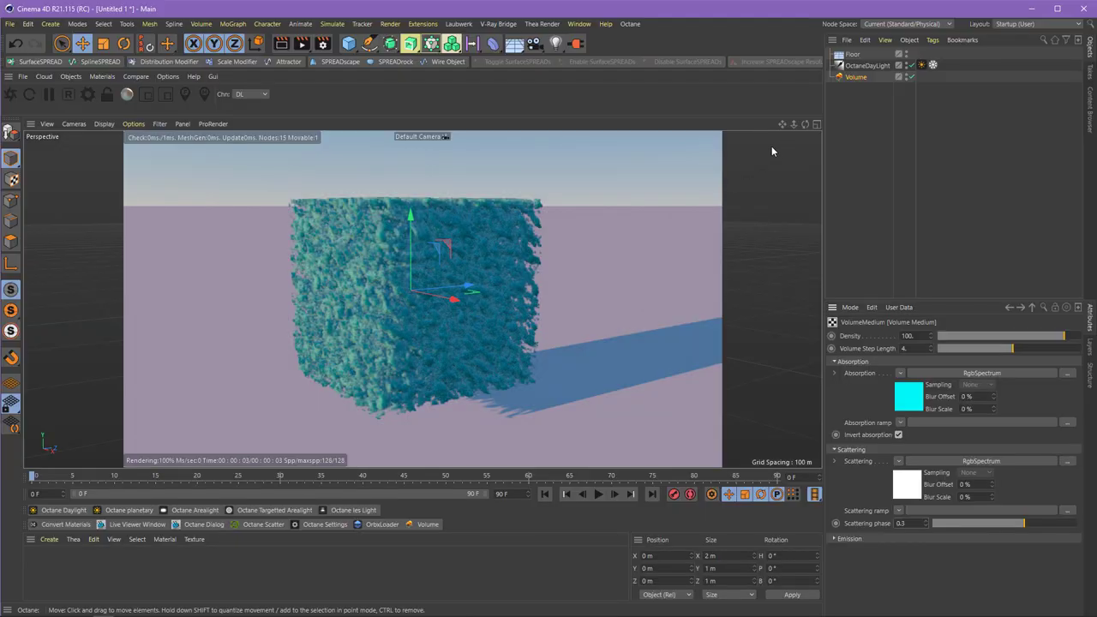
Step: Try volume step lengths of 10, about 14.1 and about 20.3 on the Volume Medium in a close-up of the volume
{"action": "left_click_drag", "start_coordinate": [805, 124], "coordinate": [871, 110]}
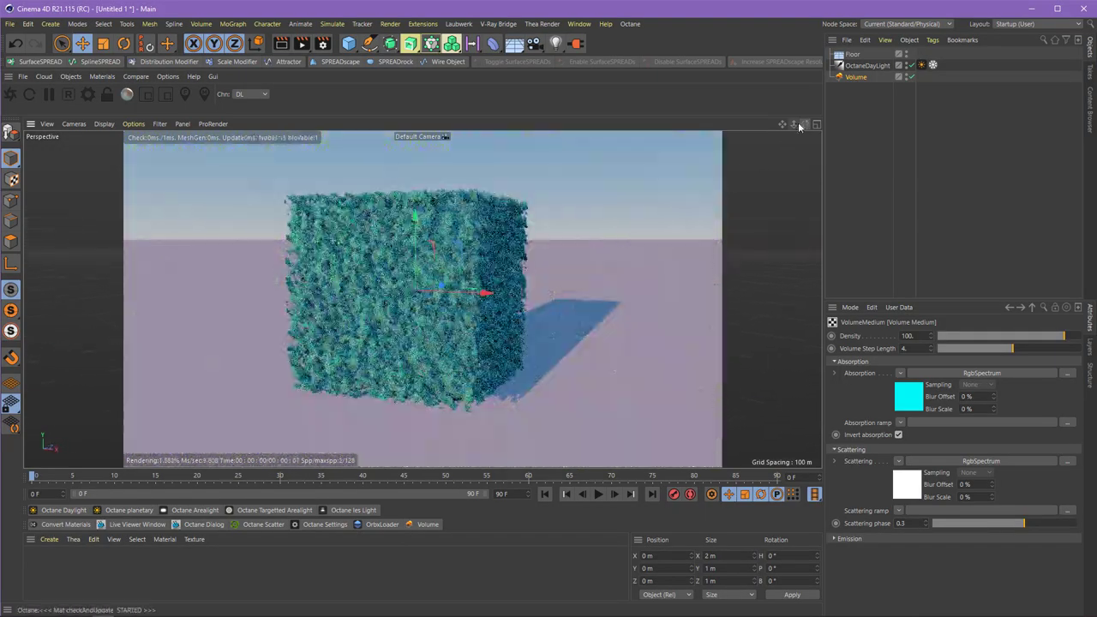
{"action": "left_click_drag", "start_coordinate": [794, 124], "coordinate": [849, 113]}
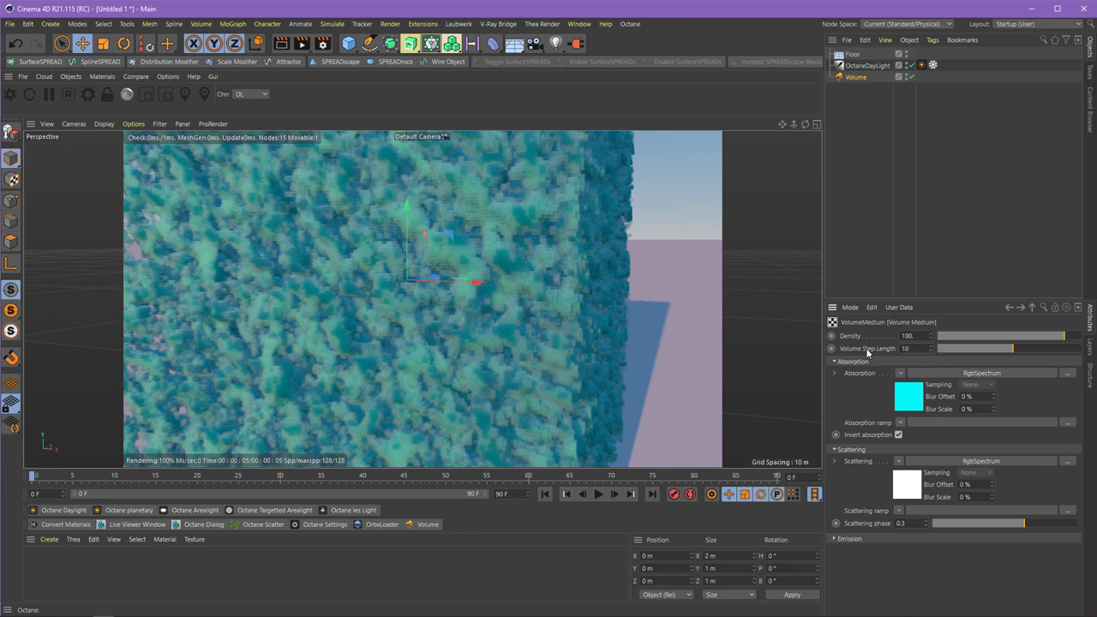
{"action": "left_click", "coordinate": [1025, 349]}
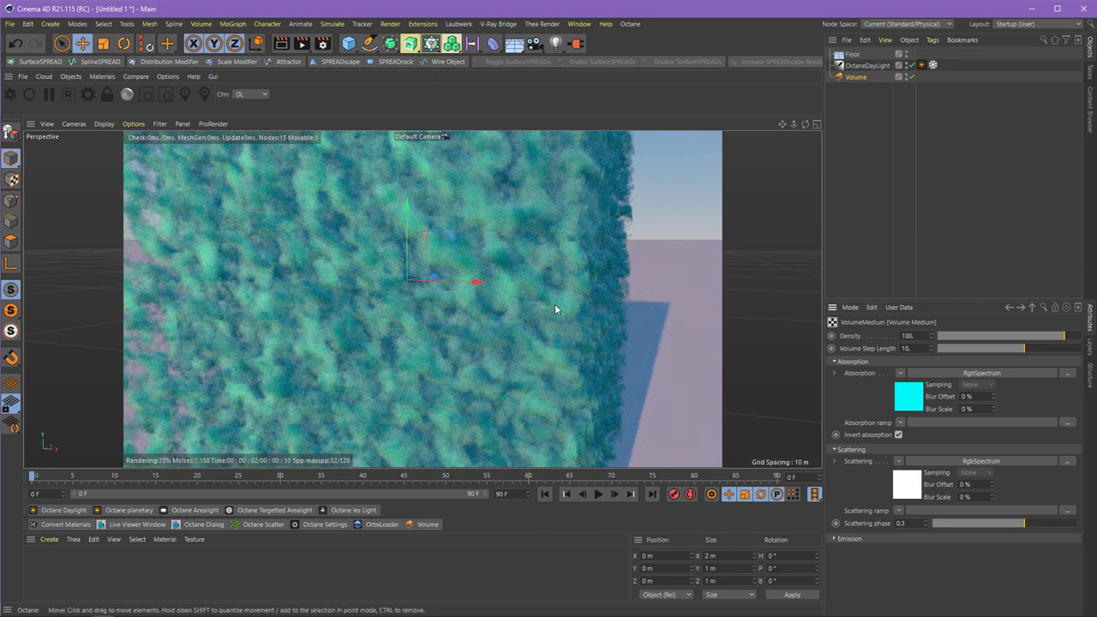
{"action": "mouse_move", "coordinate": [1026, 348]}
{"action": "left_mouse_down"}
{"action": "mouse_move", "coordinate": [1056, 351]}
{"action": "mouse_move", "coordinate": [1031, 353]}
{"action": "left_mouse_up"}
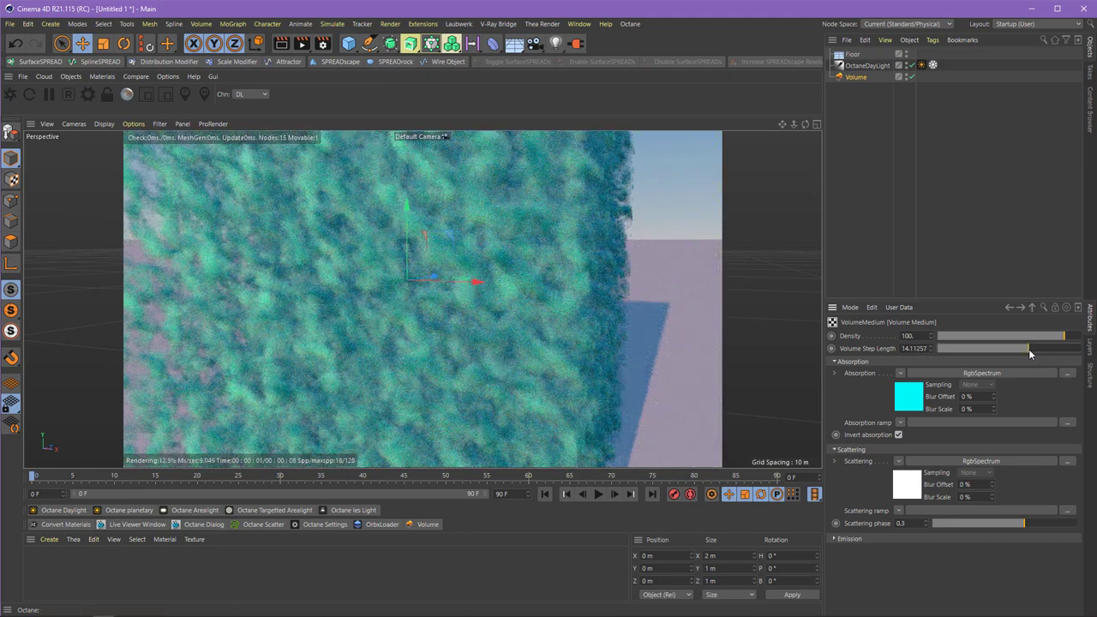
{"action": "left_click_drag", "start_coordinate": [1030, 353], "coordinate": [1033, 352]}
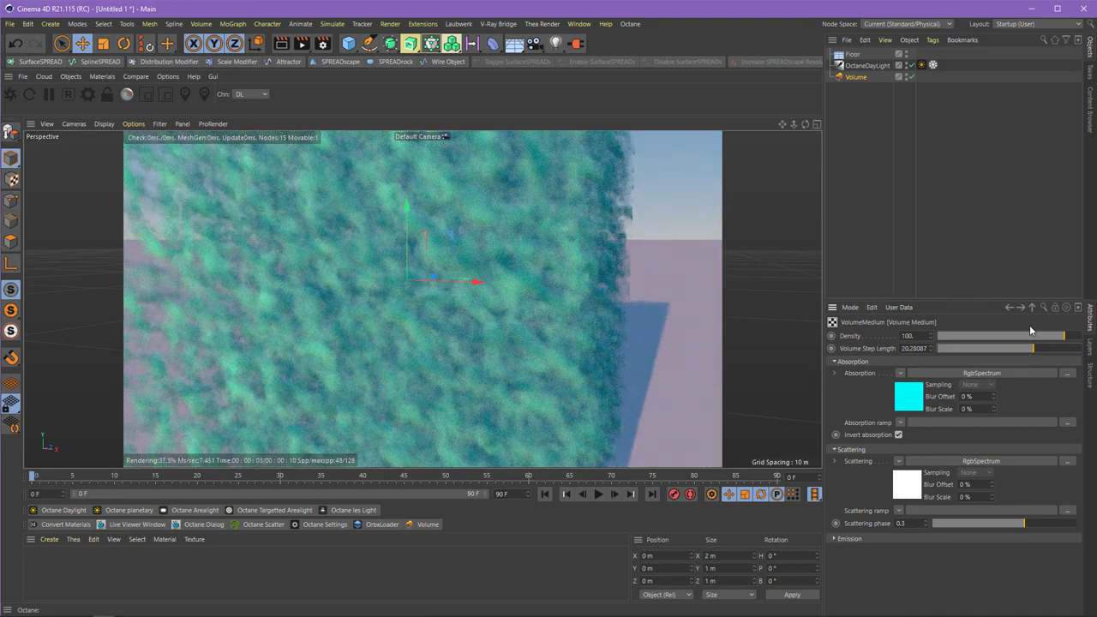
Step: Lower the Volume Medium's density to about 0.08 and its volume step length to about 7.15
{"action": "left_click_drag", "start_coordinate": [1066, 337], "coordinate": [1016, 343]}
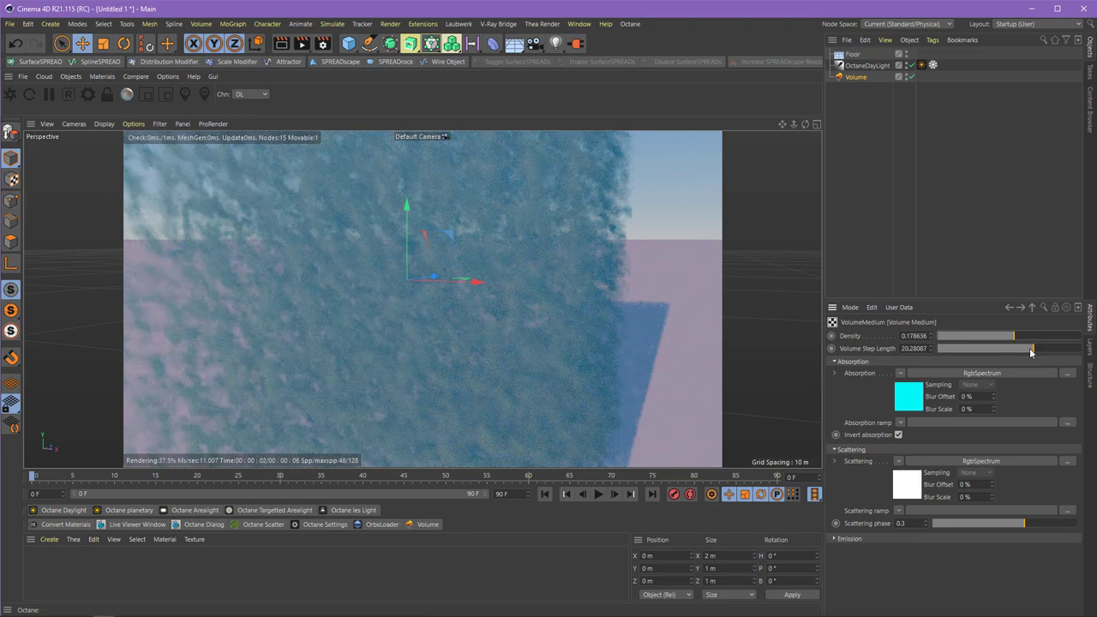
{"action": "mouse_move", "coordinate": [1033, 350]}
{"action": "left_mouse_down"}
{"action": "mouse_move", "coordinate": [1045, 350]}
{"action": "mouse_move", "coordinate": [1021, 350]}
{"action": "left_mouse_up"}
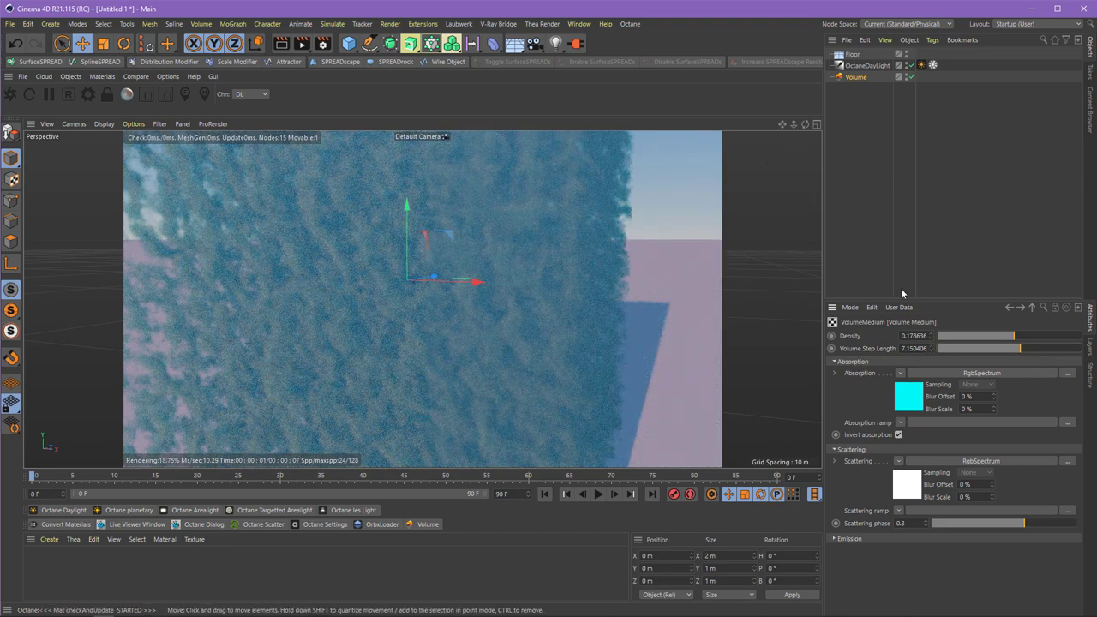
{"action": "mouse_move", "coordinate": [1007, 341]}
{"action": "left_mouse_down"}
{"action": "mouse_move", "coordinate": [978, 340]}
{"action": "mouse_move", "coordinate": [1009, 340]}
{"action": "left_mouse_up"}
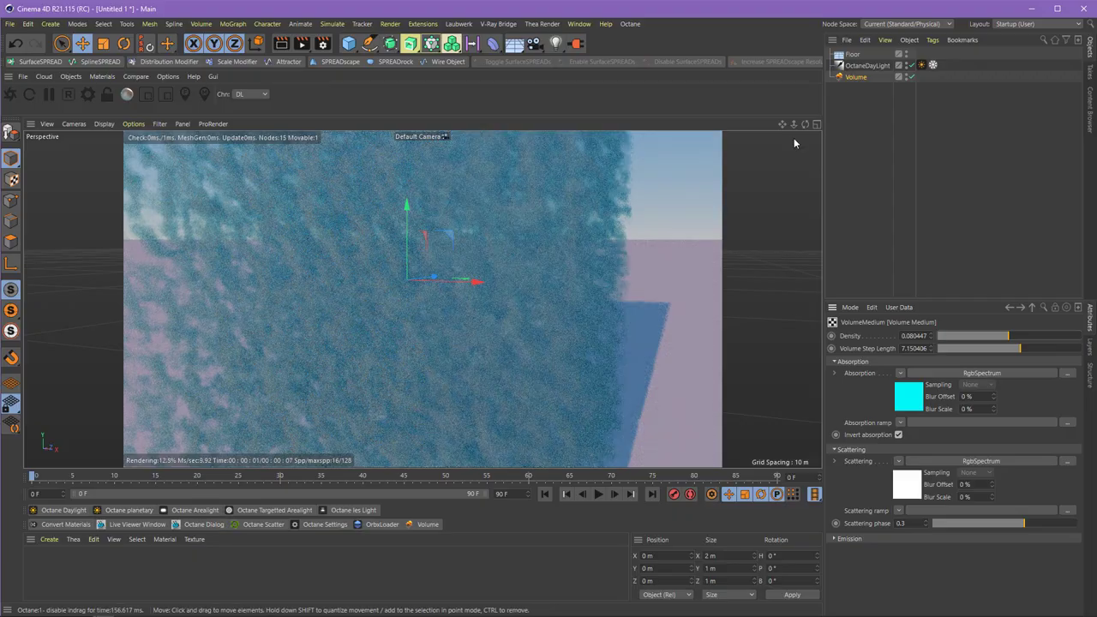
Step: Rotate the OctaneDayLight to a heading of about -145.6° so the sun backlights the volume
{"action": "left_click_drag", "start_coordinate": [804, 124], "coordinate": [782, 146]}
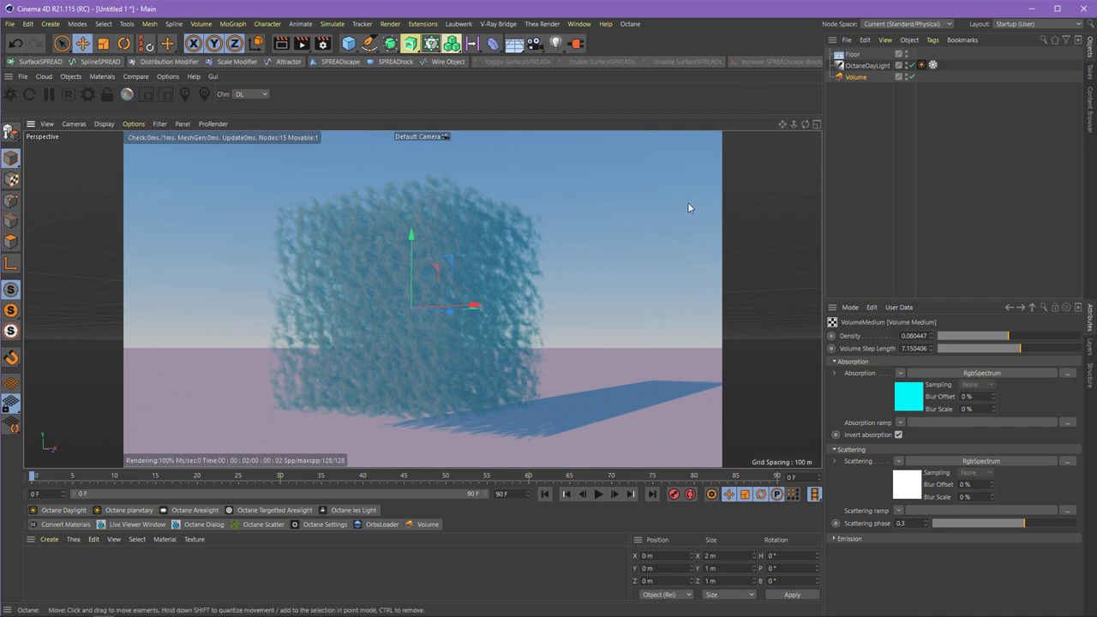
{"action": "left_click", "coordinate": [856, 149]}
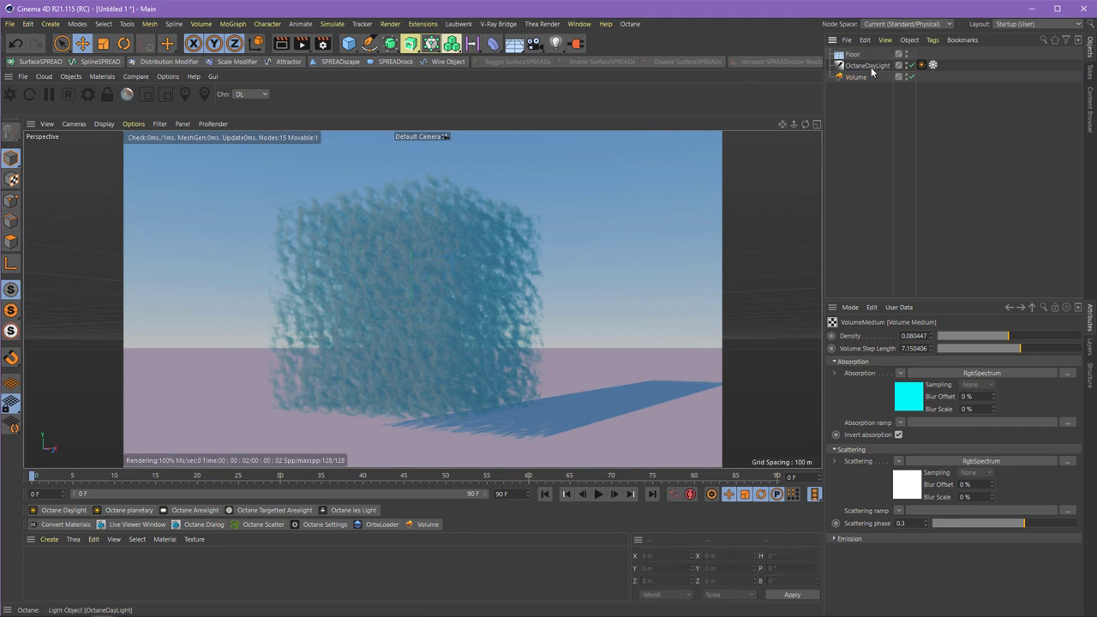
{"action": "left_click", "coordinate": [868, 66]}
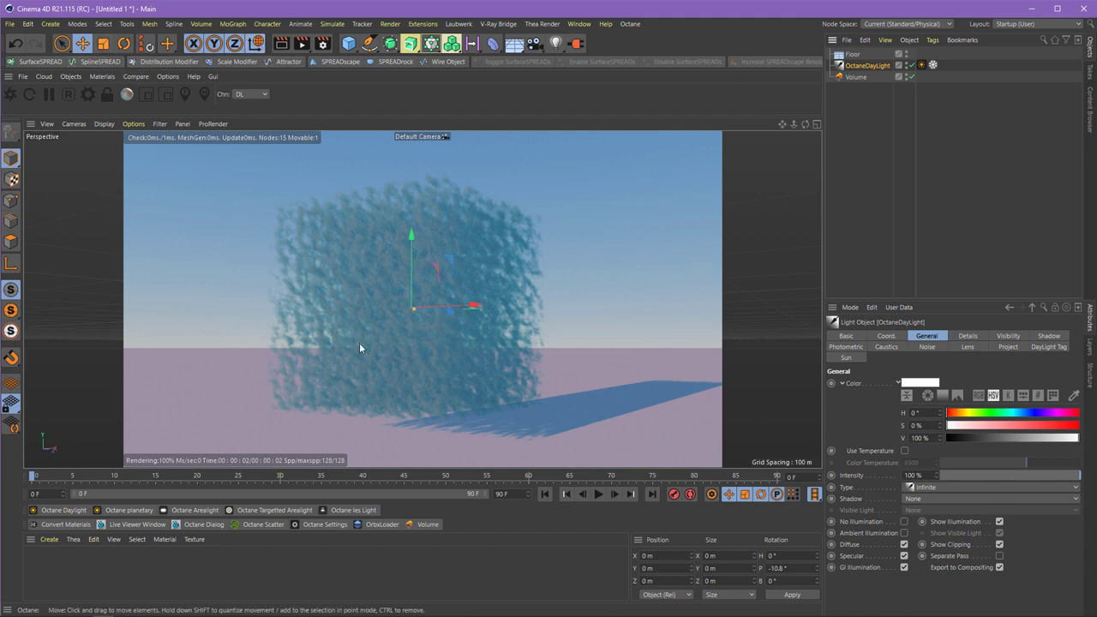
{"action": "left_click", "coordinate": [124, 44]}
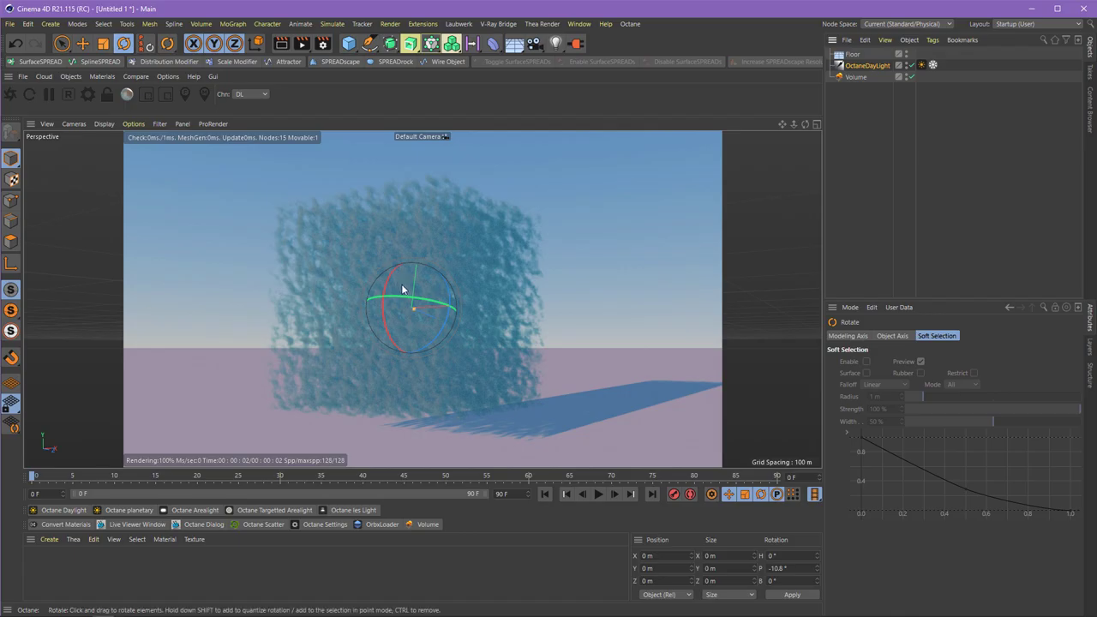
{"action": "left_click_drag", "start_coordinate": [416, 307], "coordinate": [266, 320]}
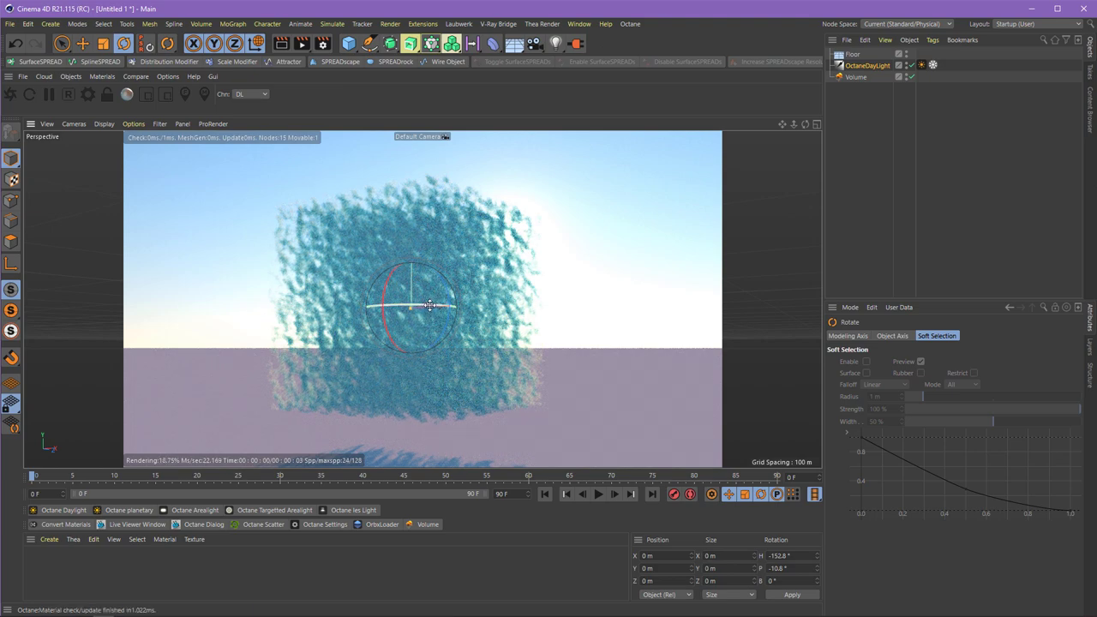
{"action": "left_click_drag", "start_coordinate": [420, 306], "coordinate": [429, 306]}
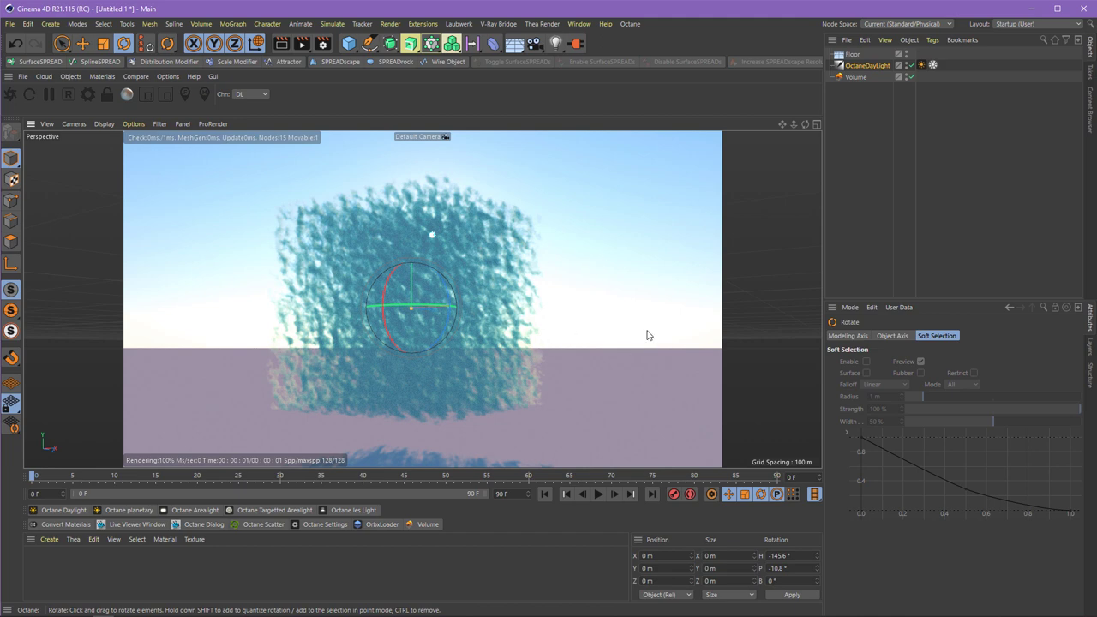
{"action": "left_click", "coordinate": [970, 182]}
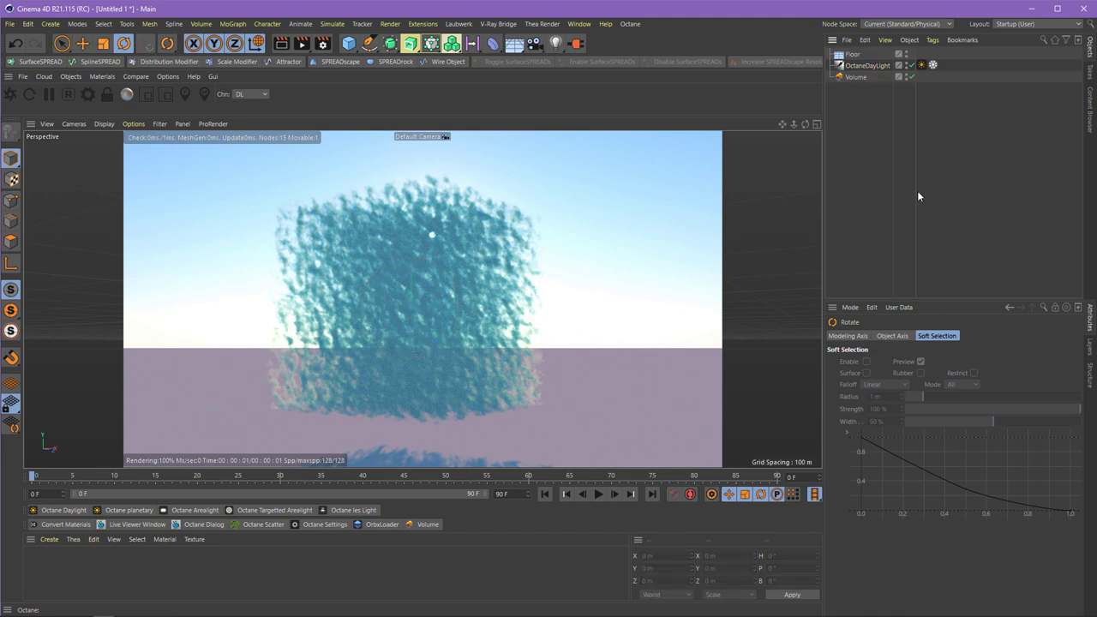